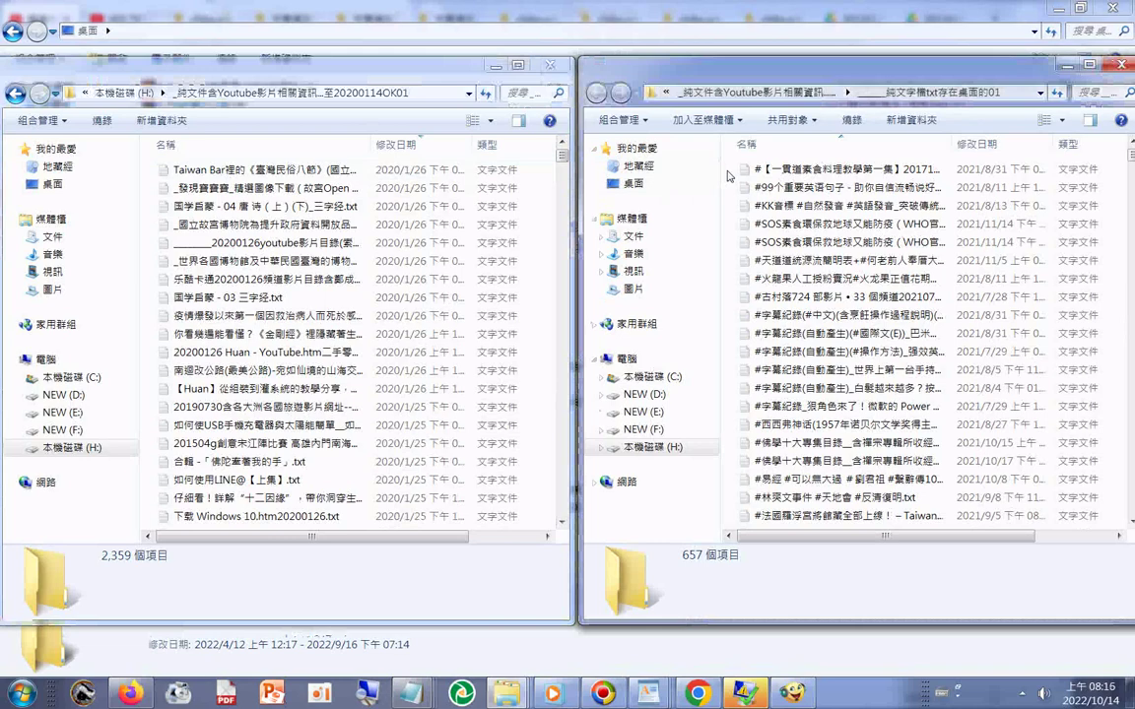
right_click(1116, 160)
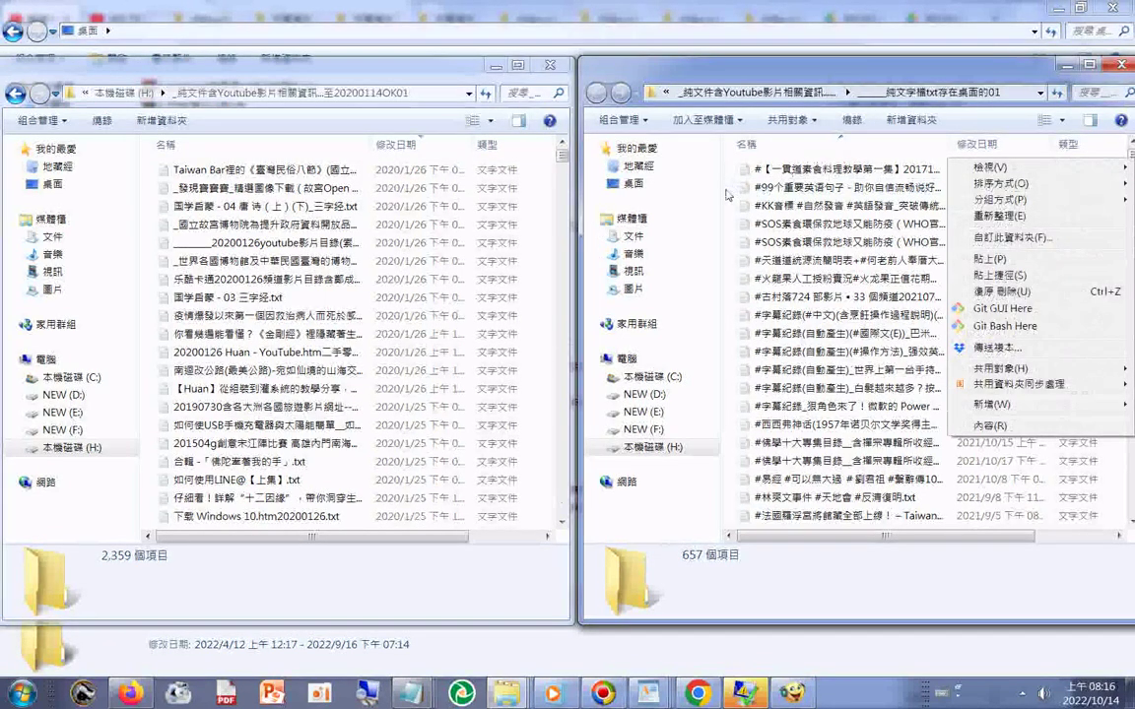
click(727, 308)
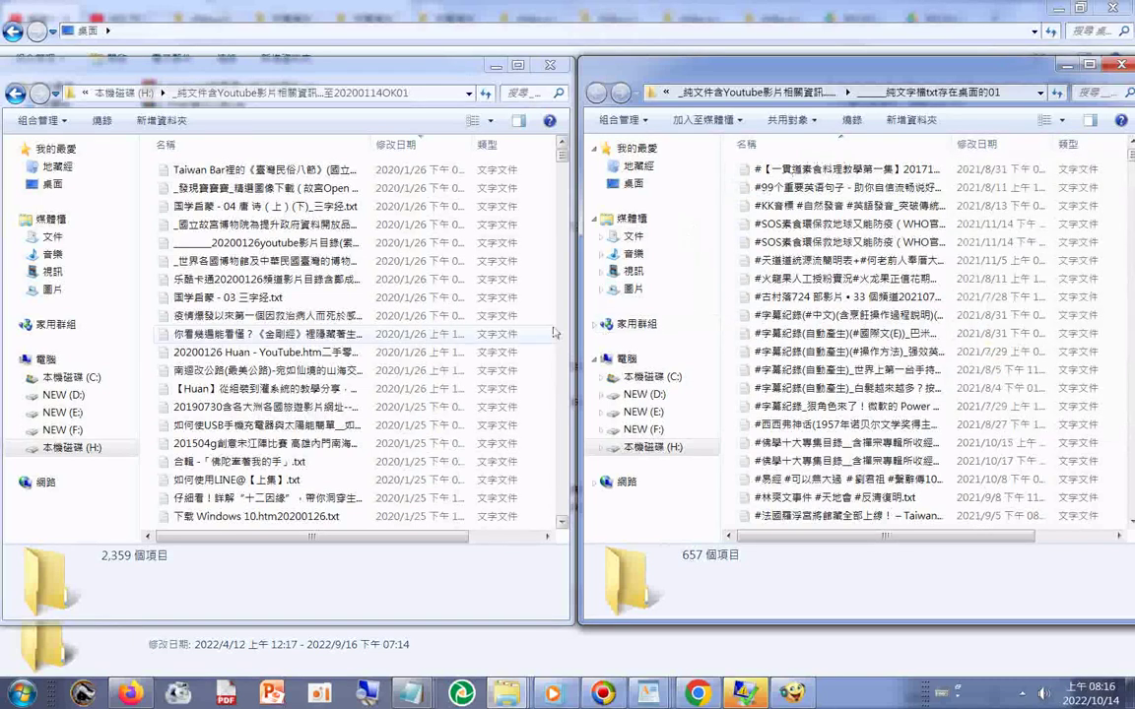
right_click(554, 331)
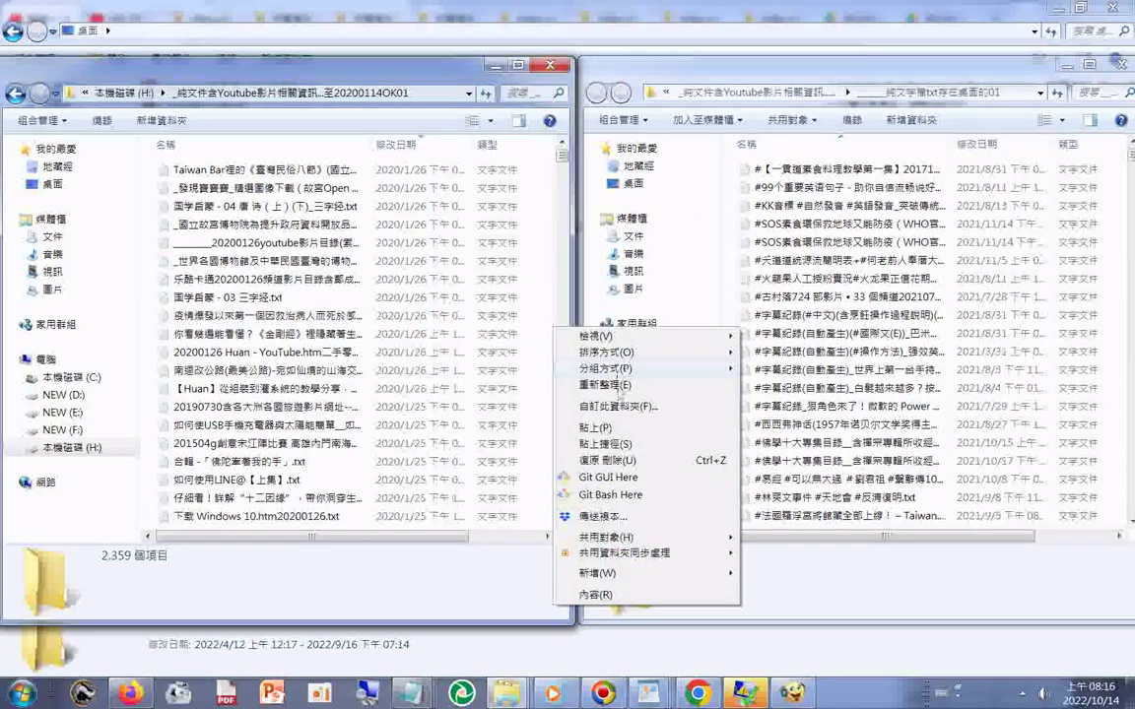
click(561, 190)
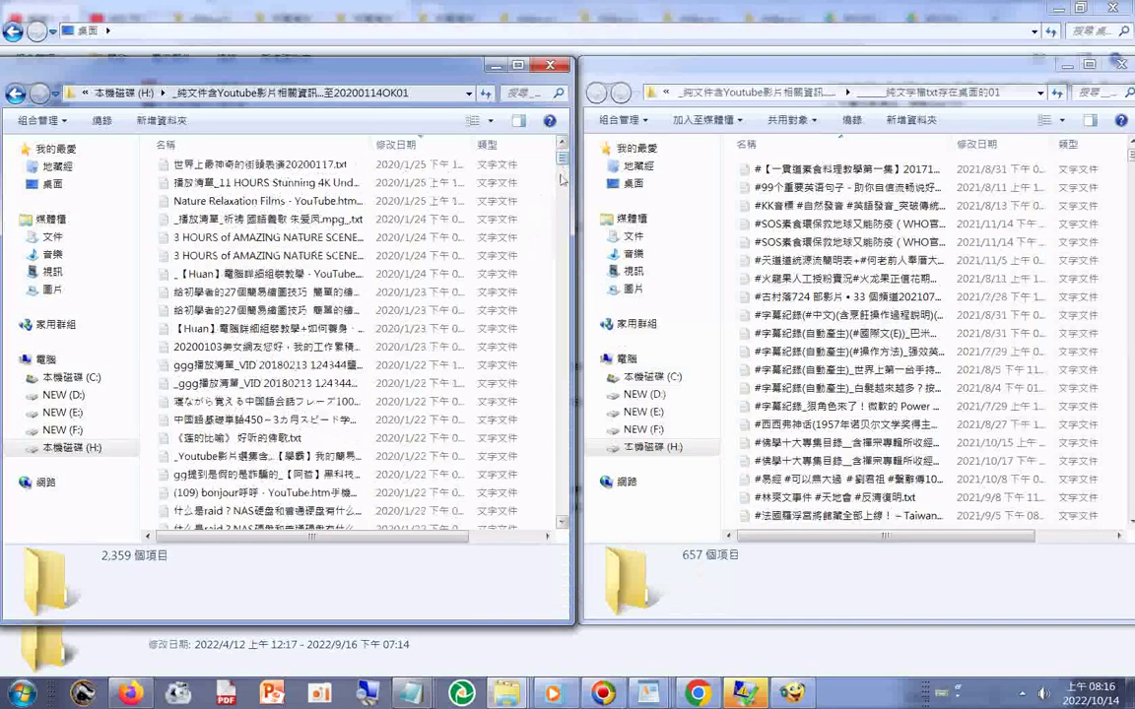
click(562, 170)
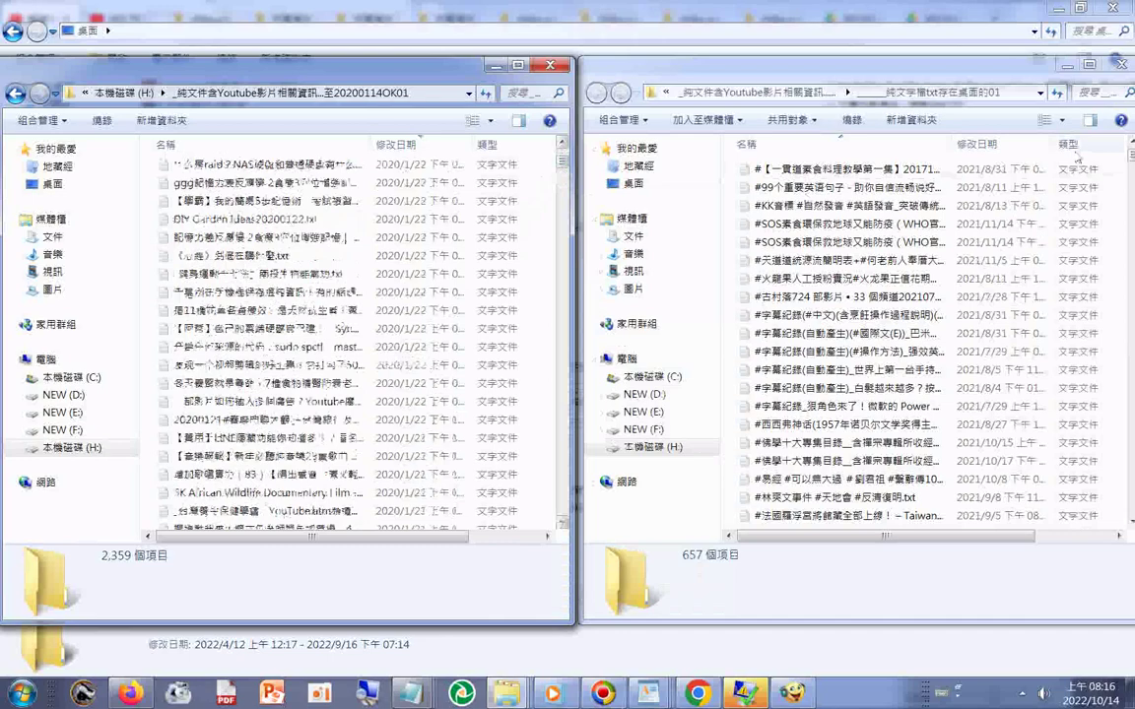
Look through the text files in the 純文字檔txt存在桌面的01 folder from the beginning to near the end of the list.
click(1129, 182)
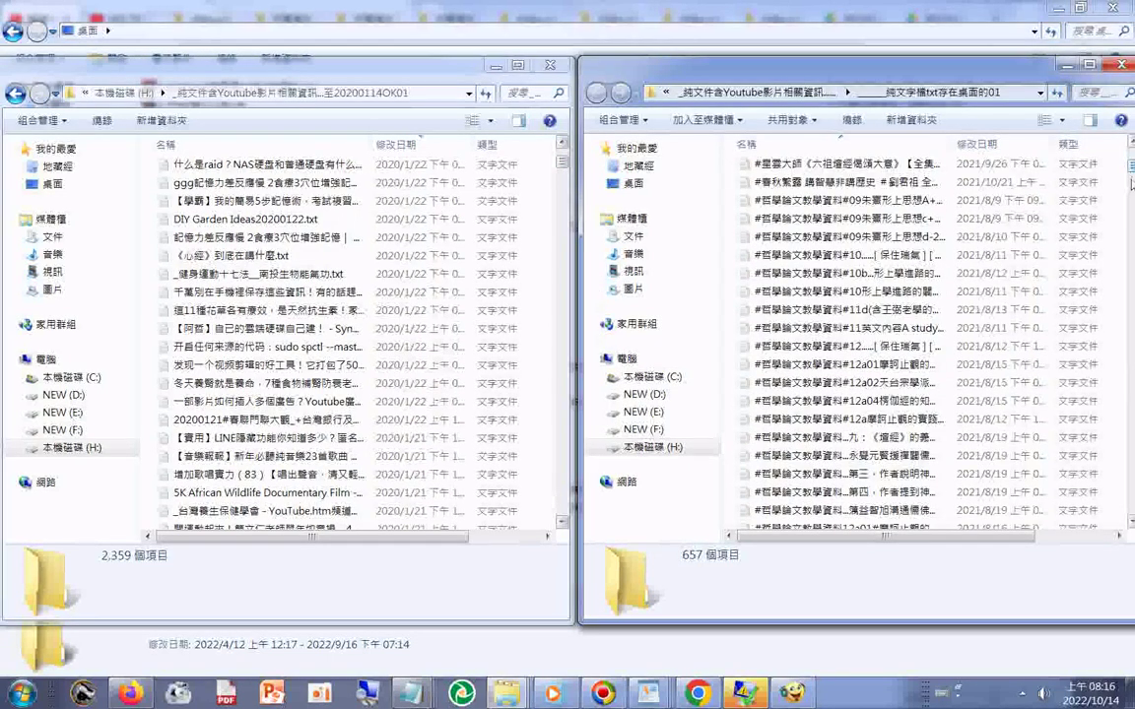
click(1130, 187)
click(1130, 200)
click(1130, 209)
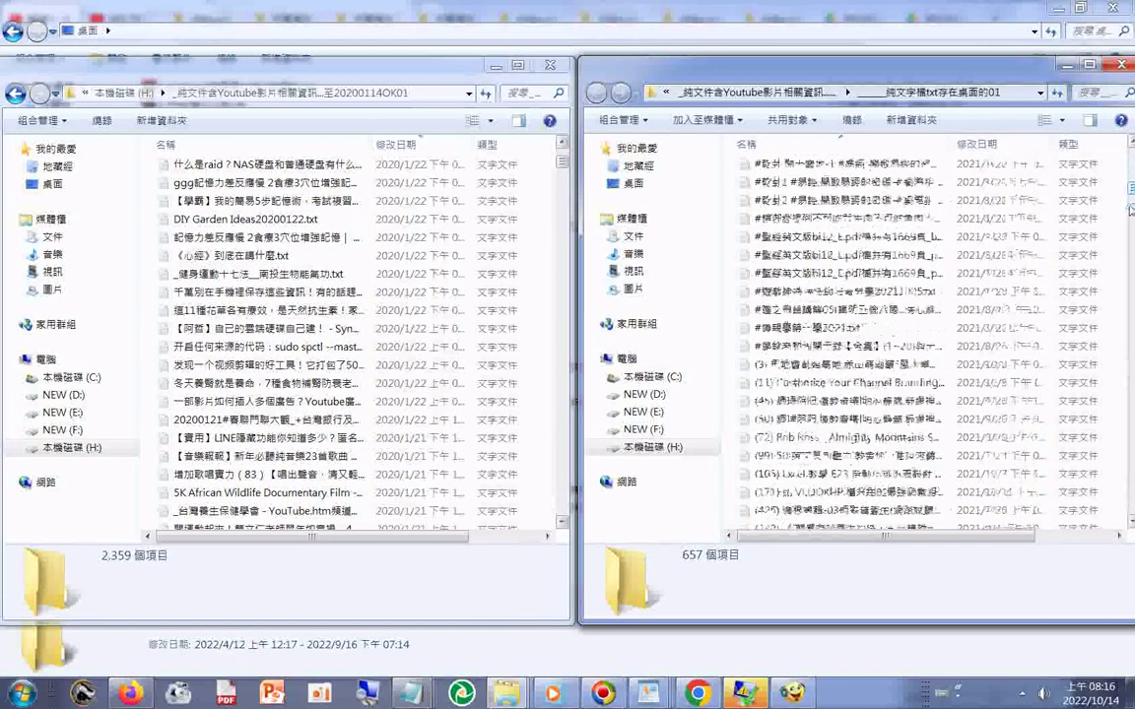
click(1130, 216)
click(1130, 227)
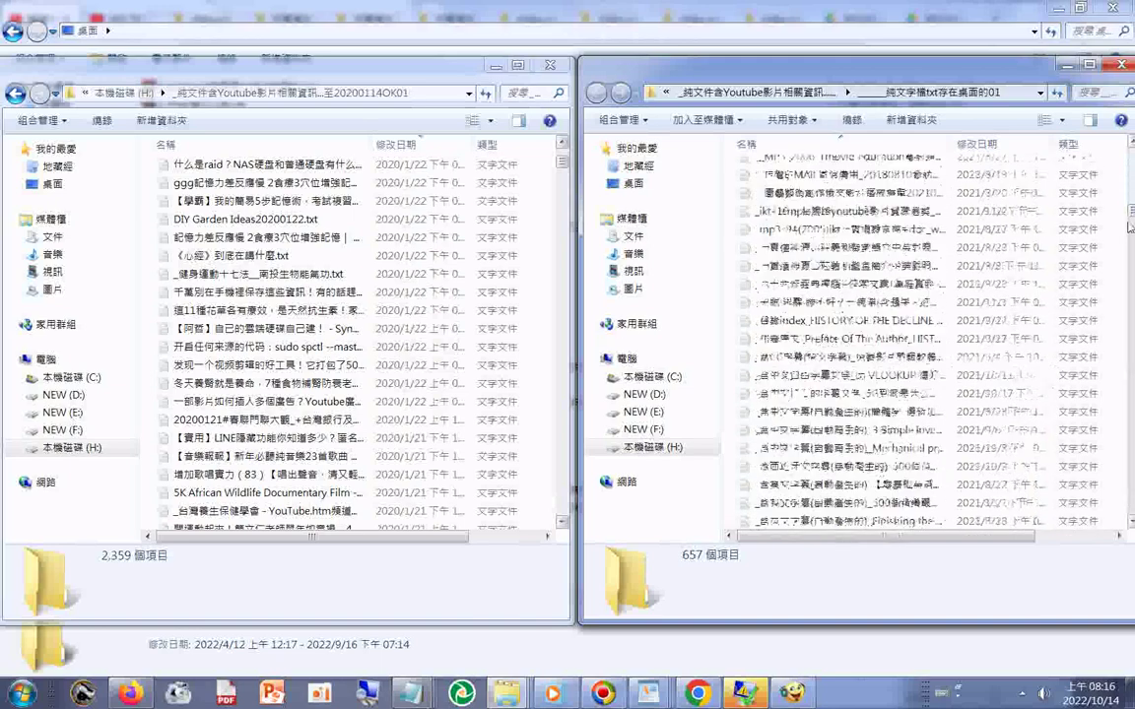
click(1130, 237)
click(1130, 251)
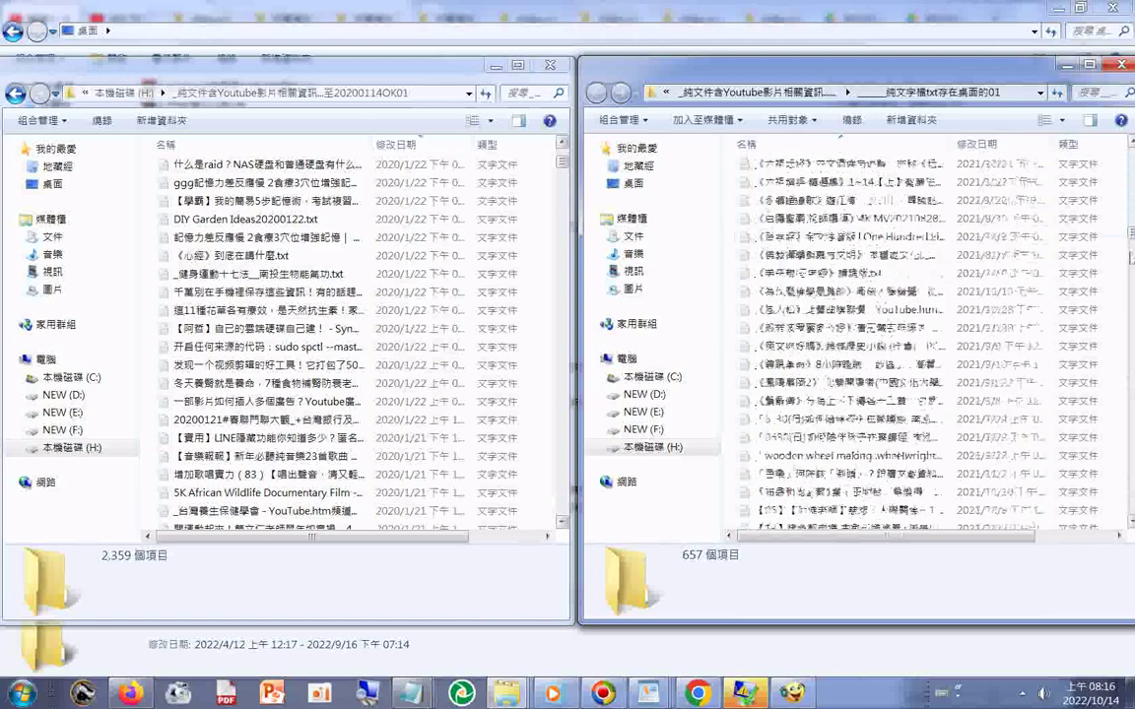
click(1130, 285)
click(1131, 315)
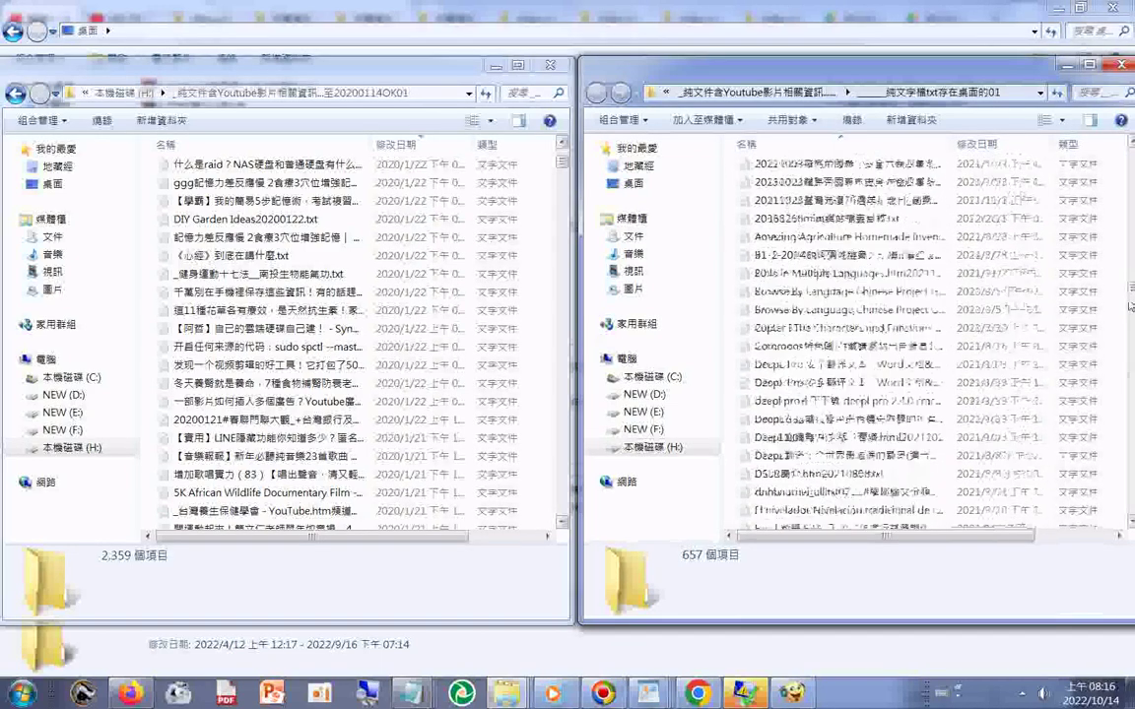
click(1130, 317)
click(1131, 325)
click(1131, 337)
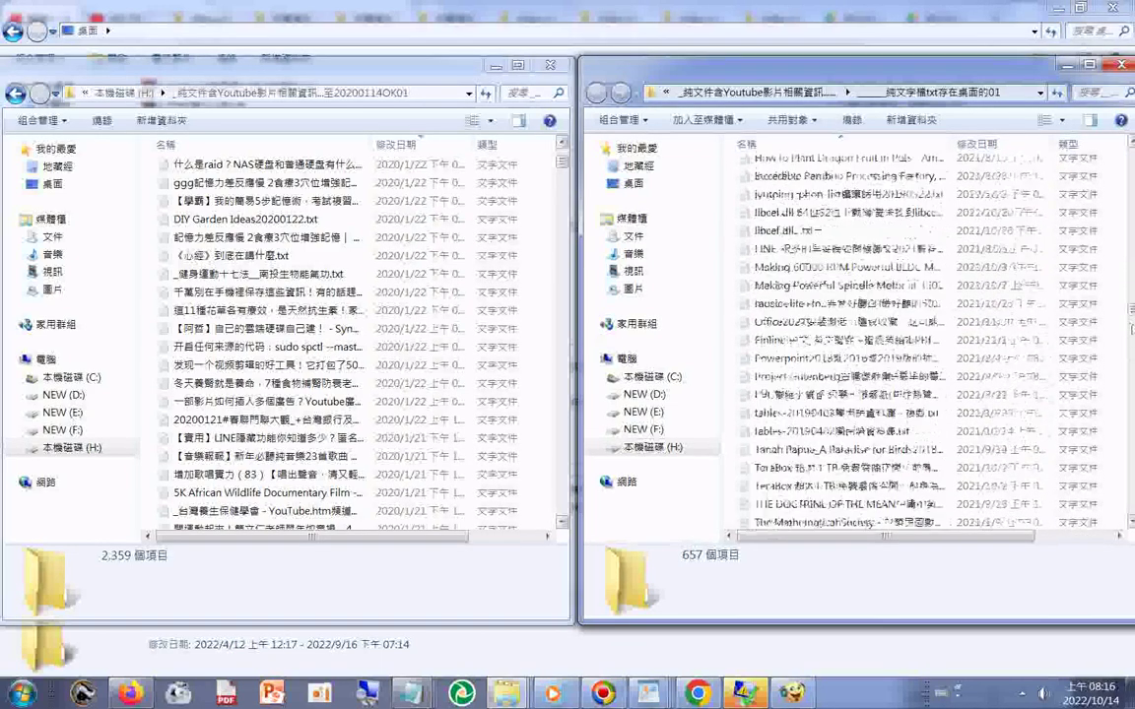
click(1131, 346)
click(1131, 354)
click(1131, 365)
click(1132, 376)
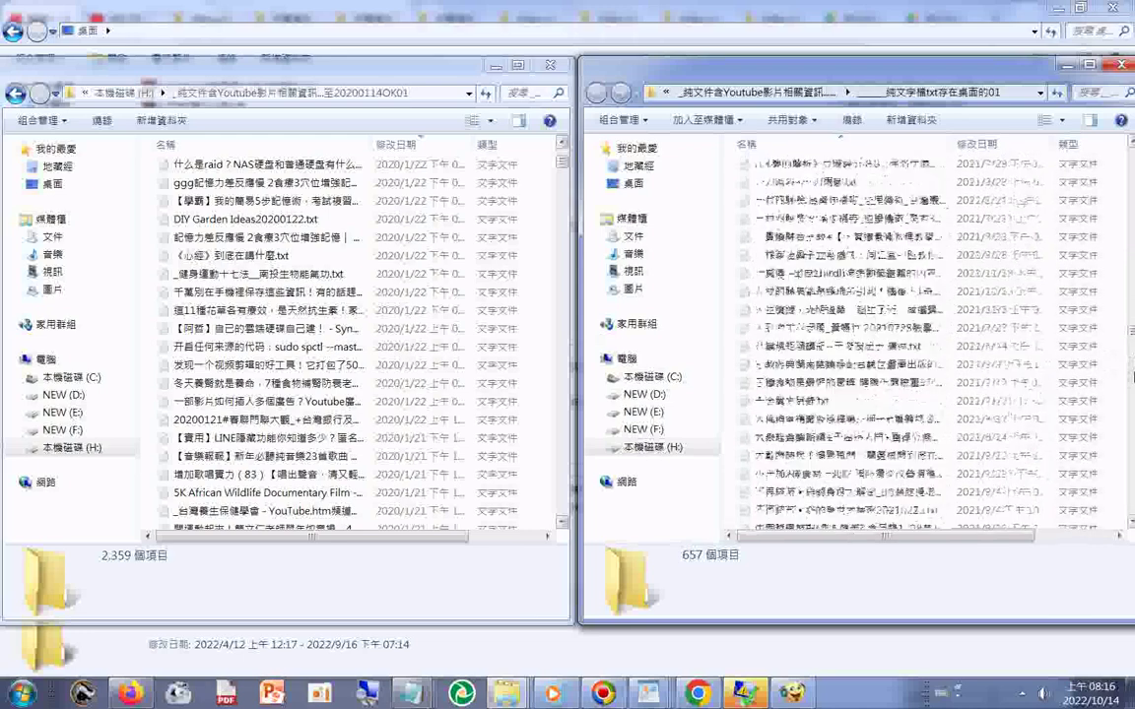
click(1131, 383)
click(1132, 391)
click(1131, 397)
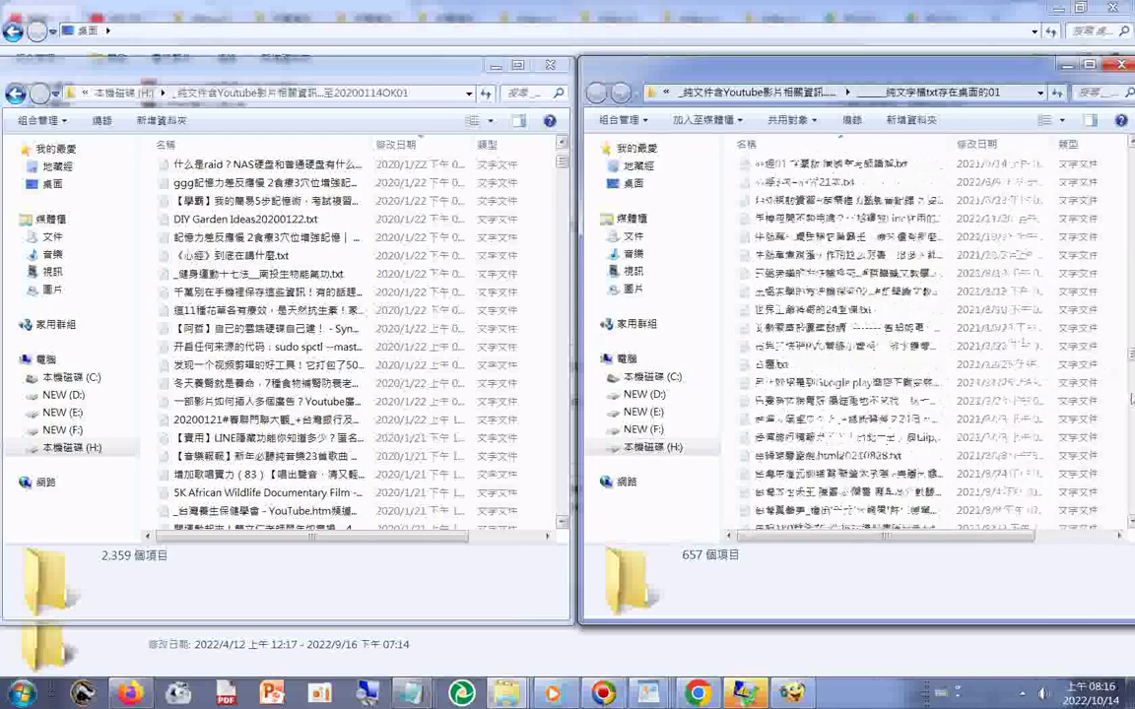
click(1132, 403)
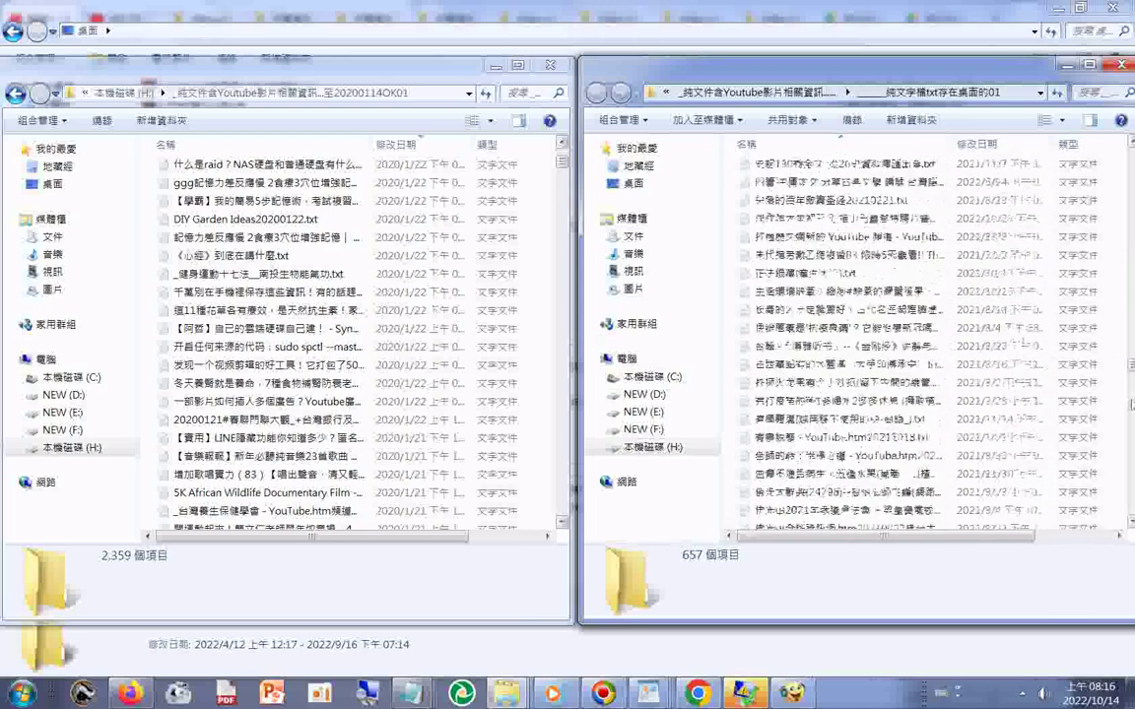
click(1132, 409)
click(1132, 420)
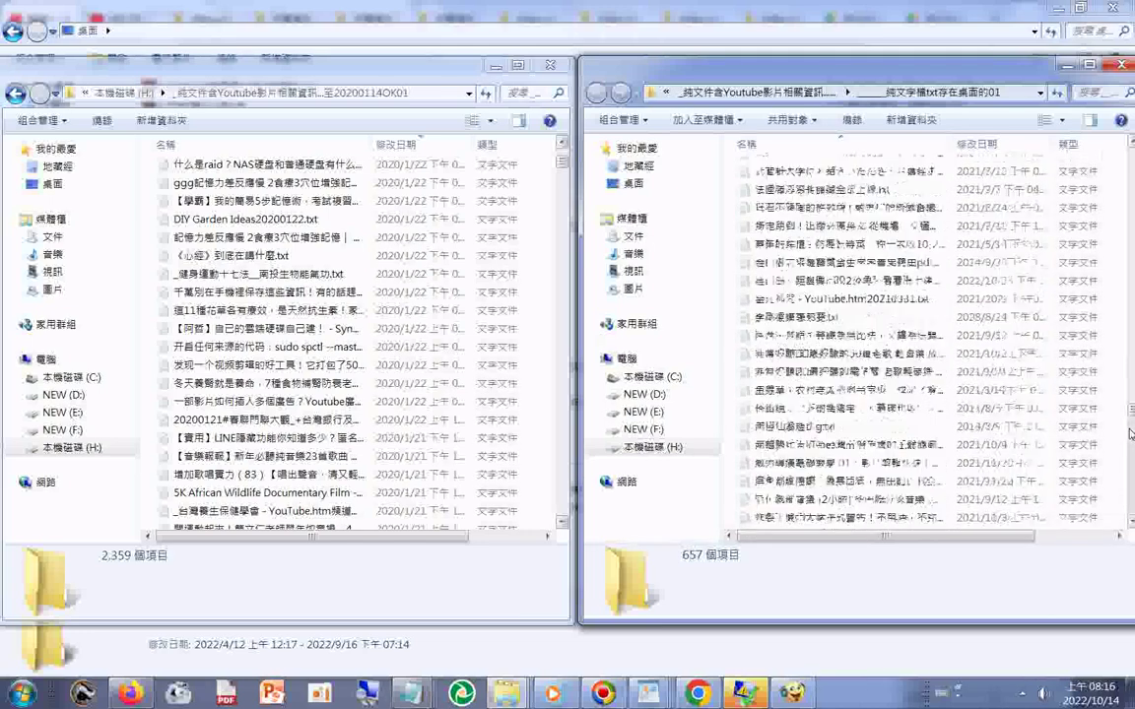
click(1132, 430)
click(1132, 442)
click(1132, 454)
click(1132, 459)
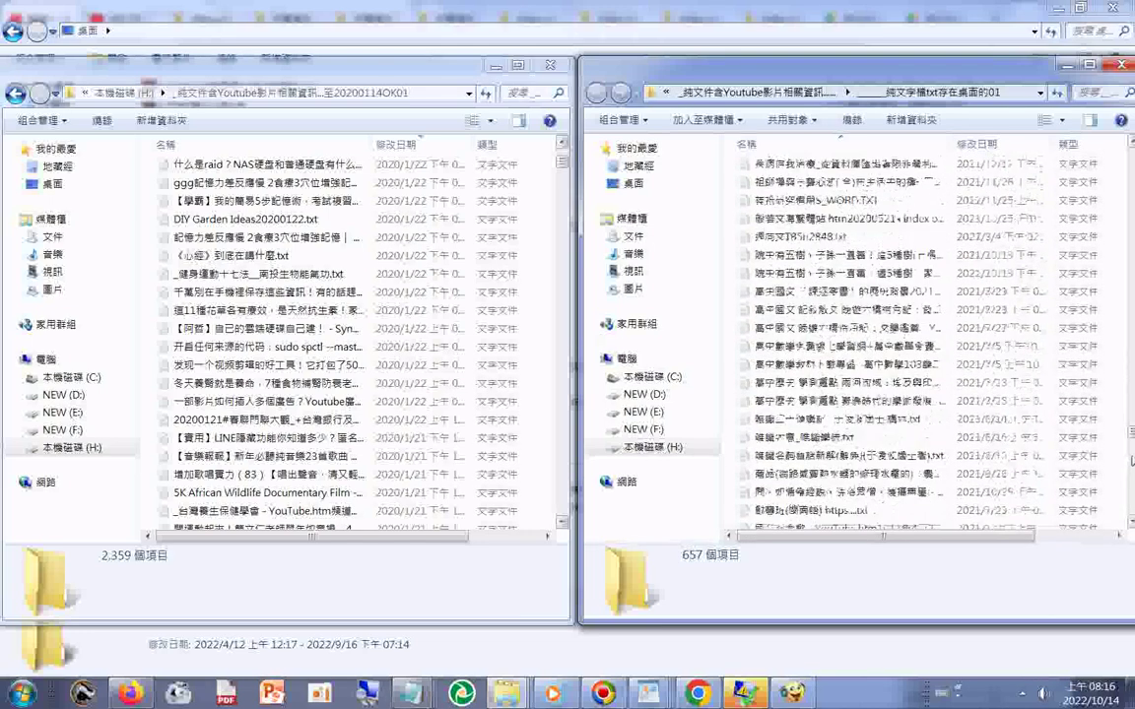
click(1132, 465)
click(1132, 471)
click(1131, 475)
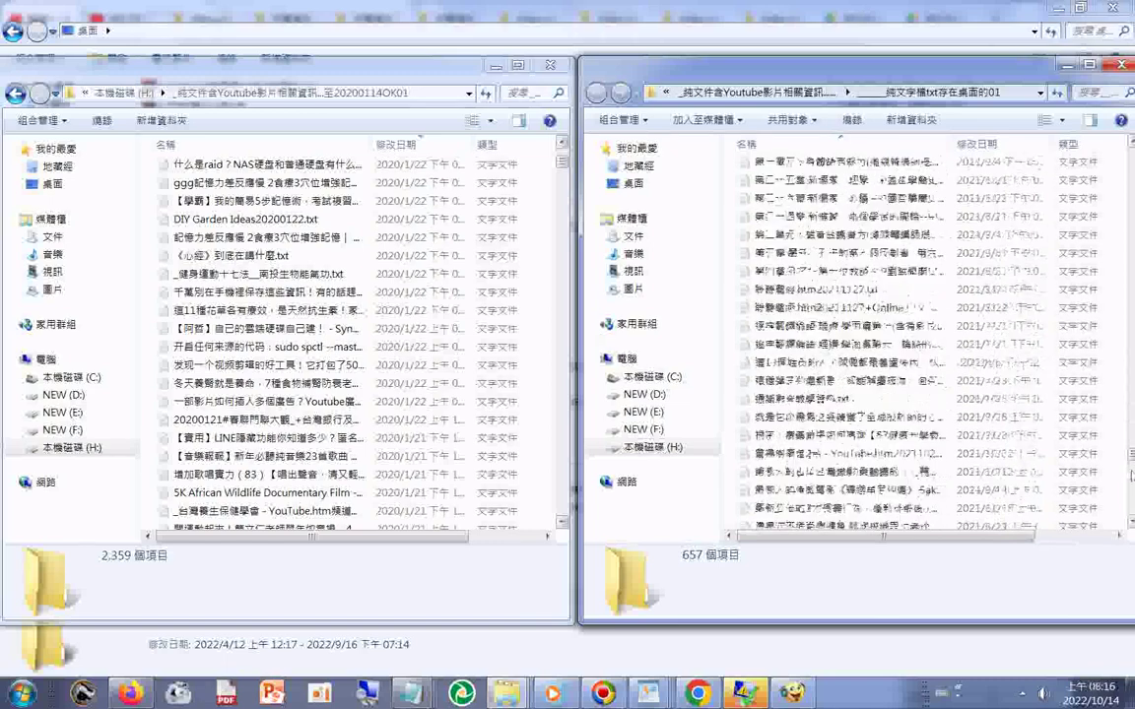
click(1132, 478)
click(1132, 481)
click(1131, 485)
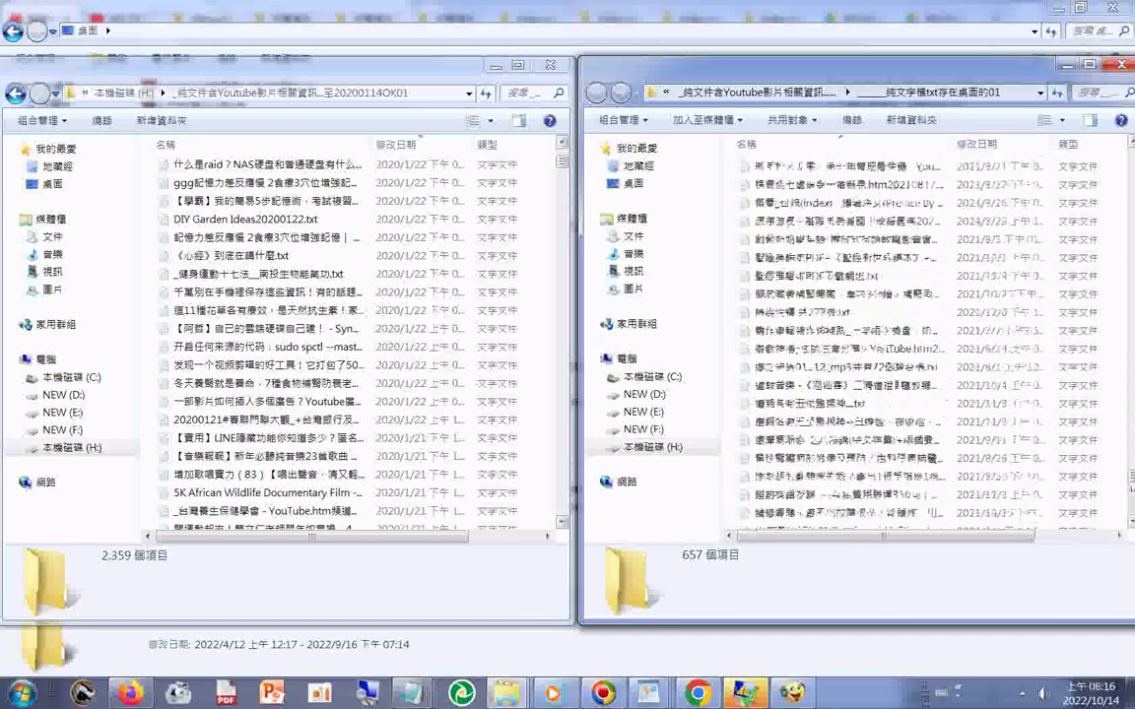
click(1132, 487)
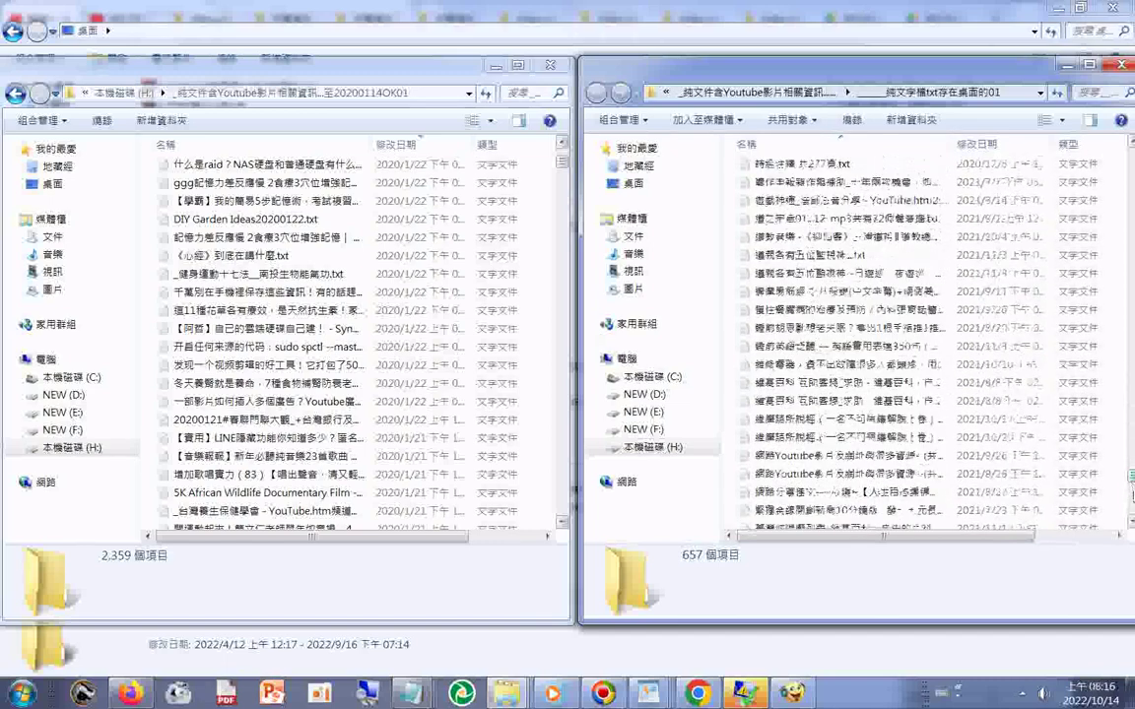
click(1132, 492)
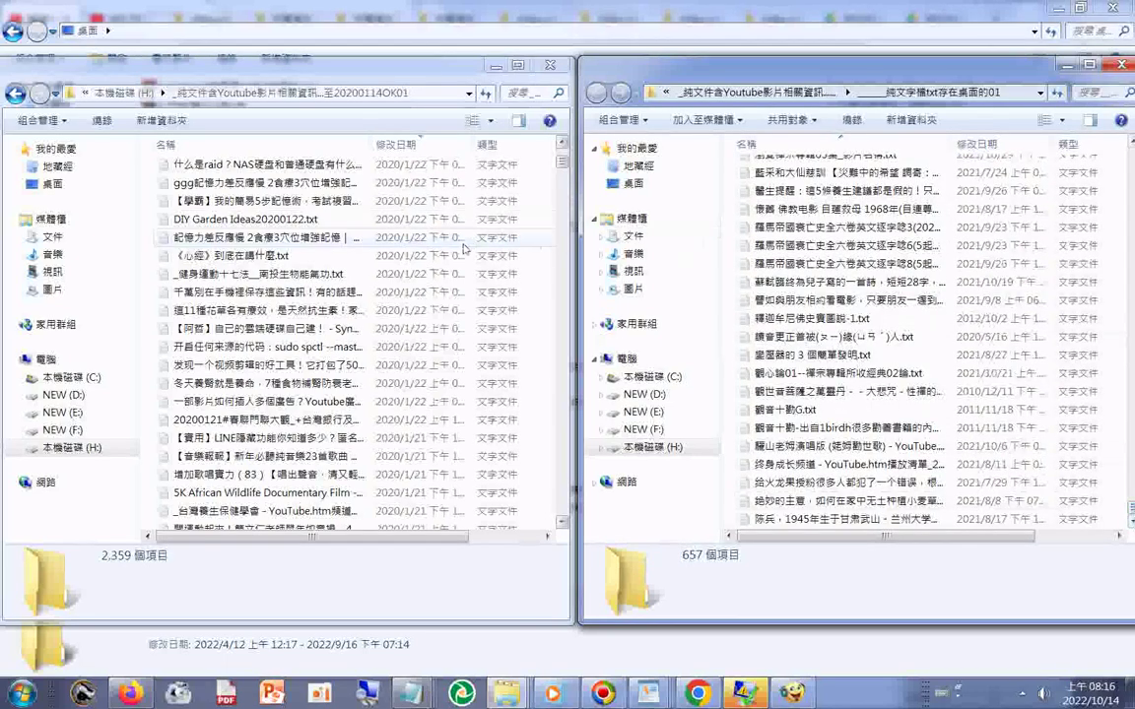
Look through the text files in the _純文件含Youtube影片相關資訊...至20200114OK01 folder, from those modified in January 2020 back to December 2018.
click(563, 181)
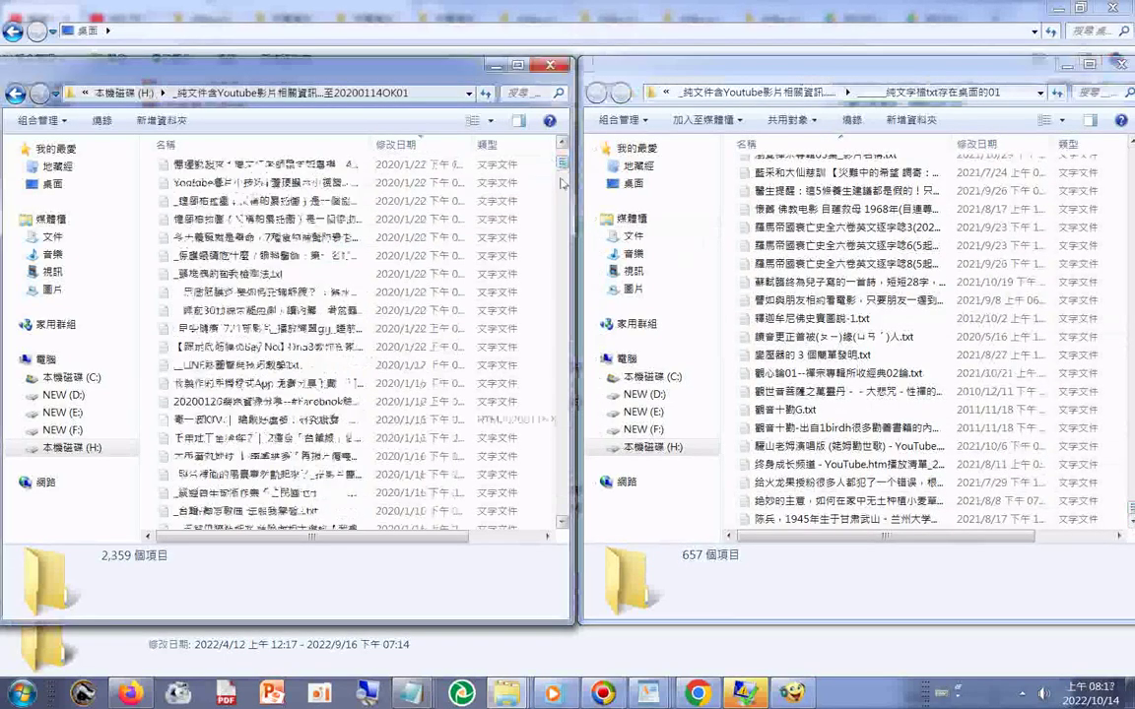
click(562, 186)
click(562, 189)
click(560, 194)
click(560, 195)
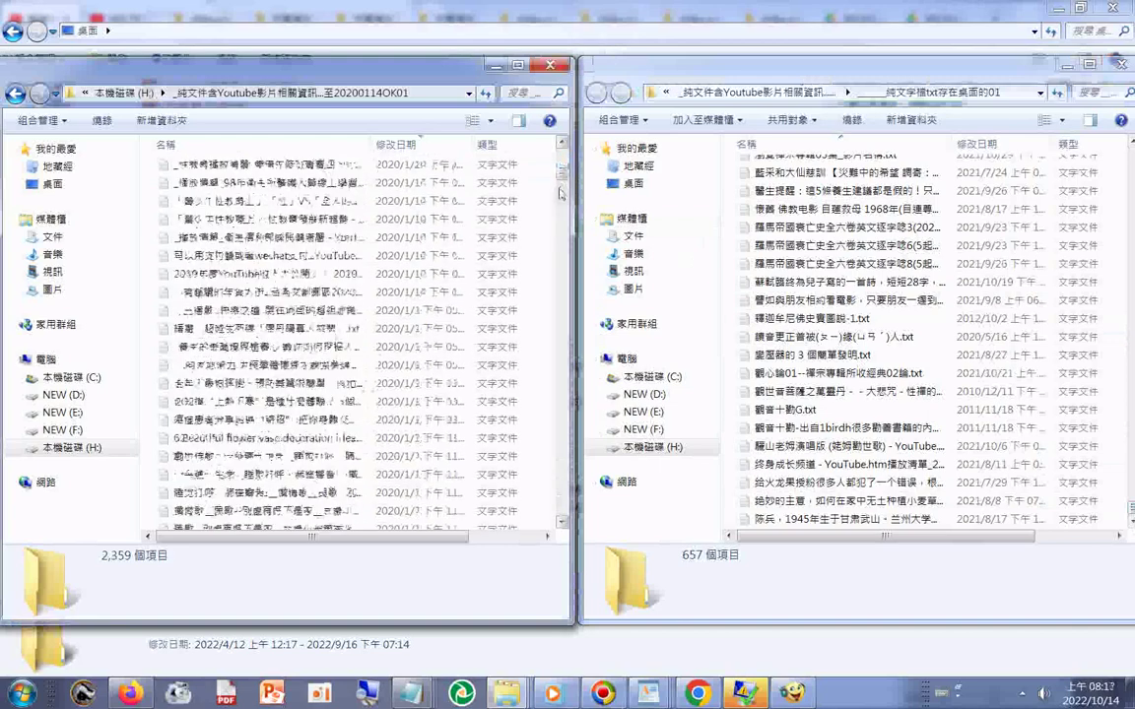
click(561, 197)
click(561, 200)
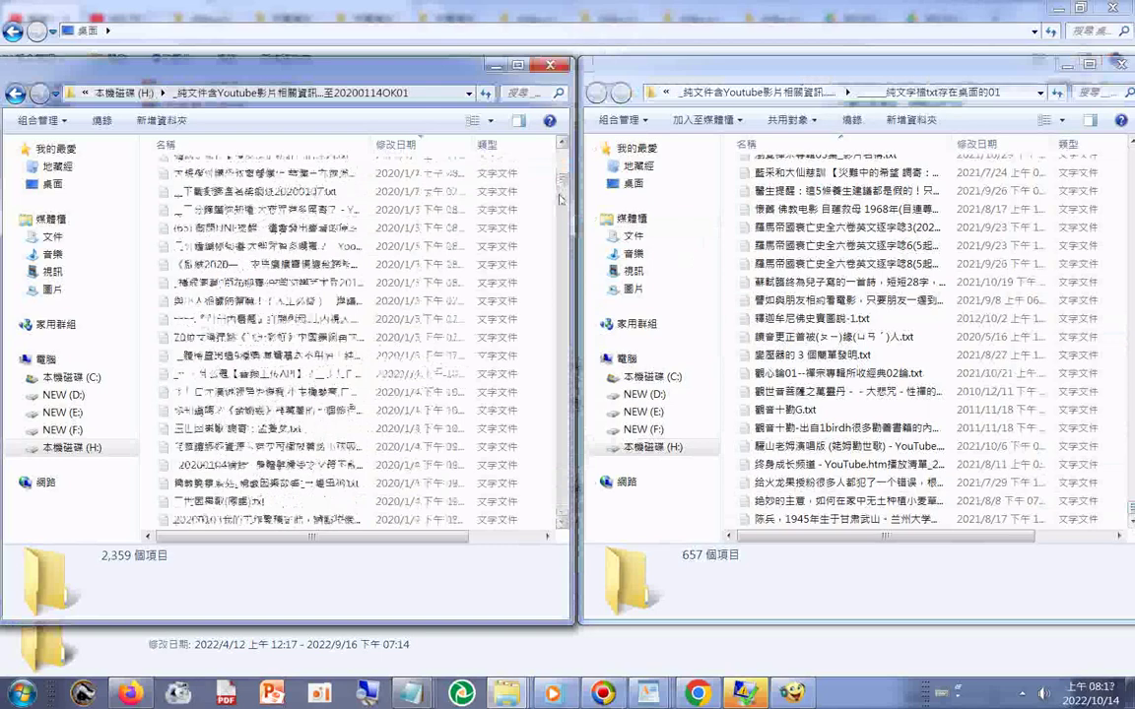
click(561, 201)
click(563, 203)
click(564, 206)
click(566, 208)
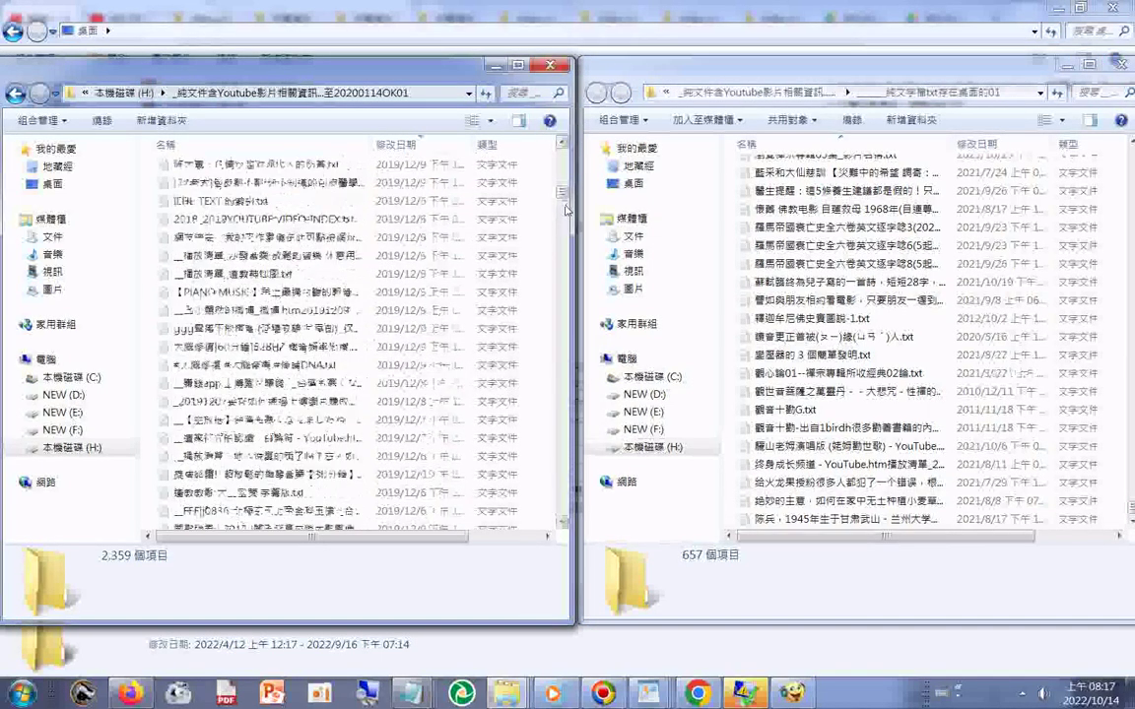
click(567, 212)
click(569, 219)
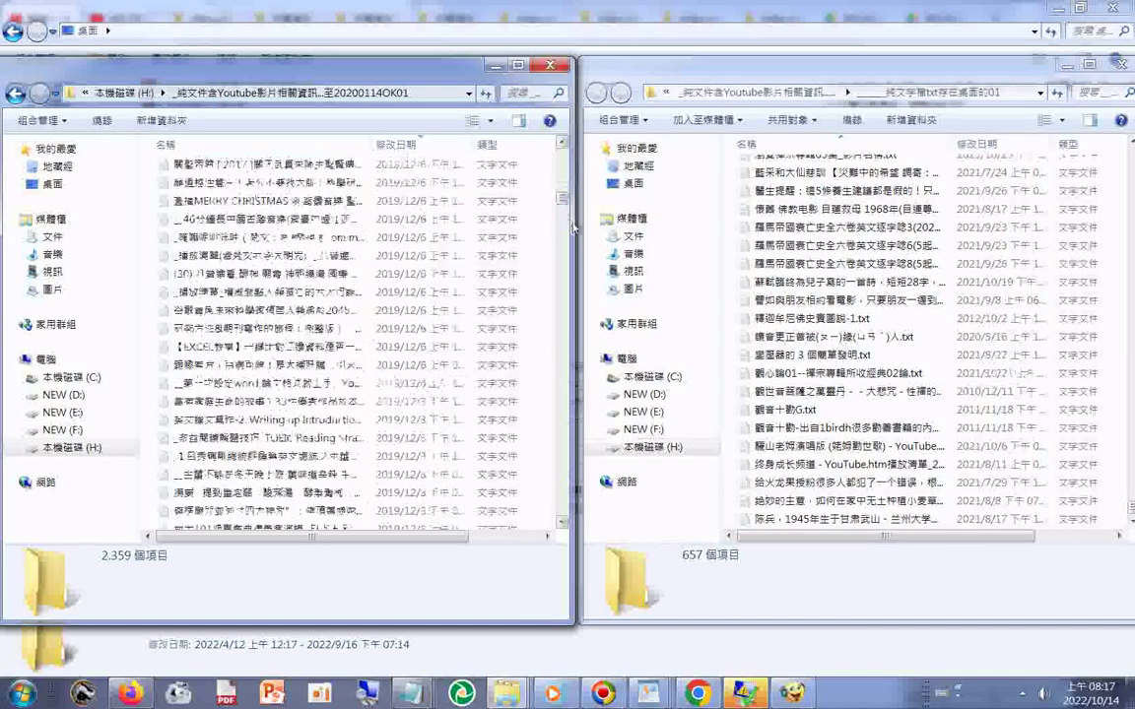
click(567, 233)
click(566, 235)
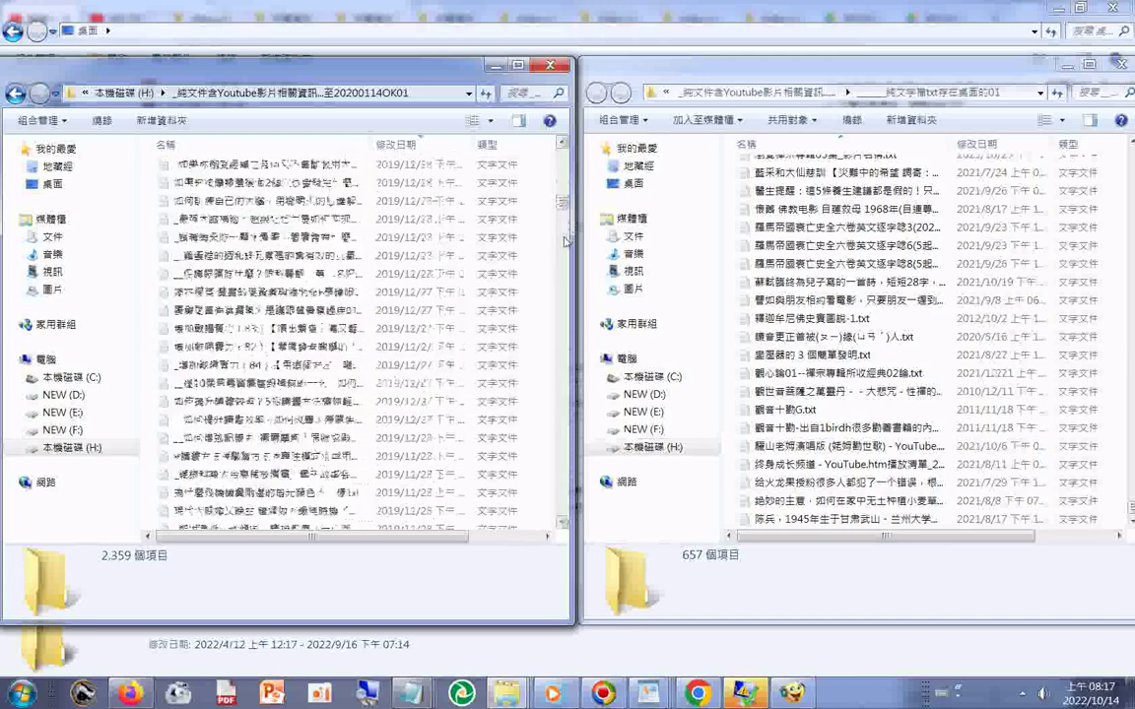
click(567, 240)
scroll(567, 240, down, 2)
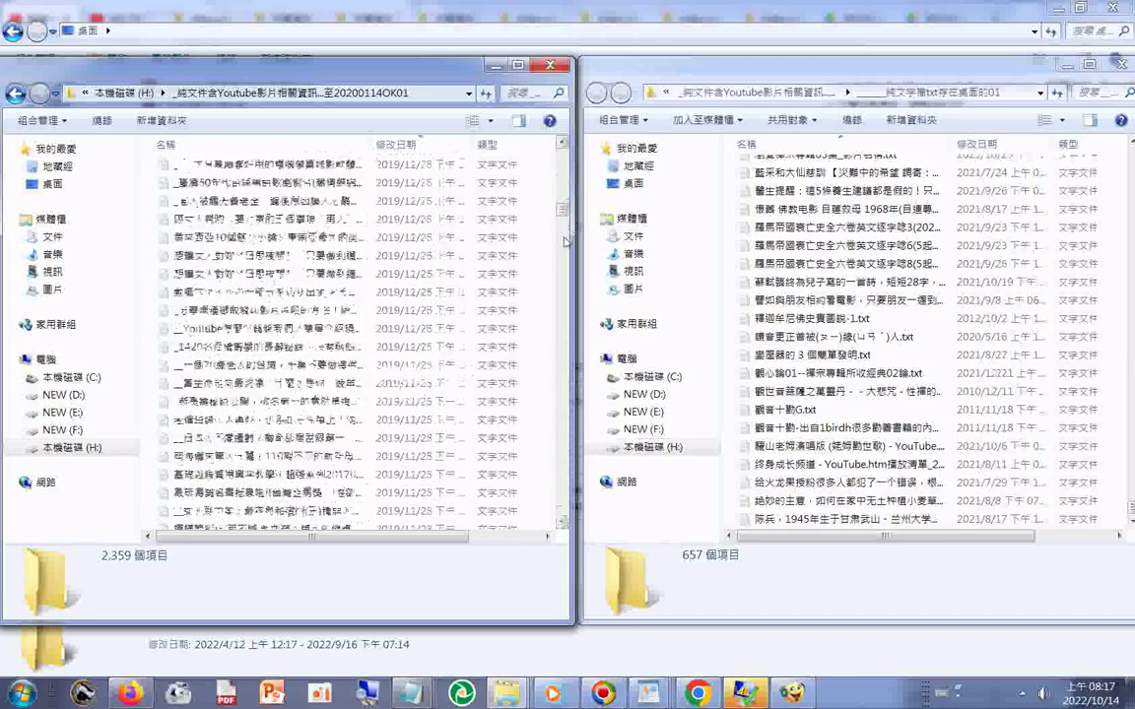
click(566, 241)
click(566, 240)
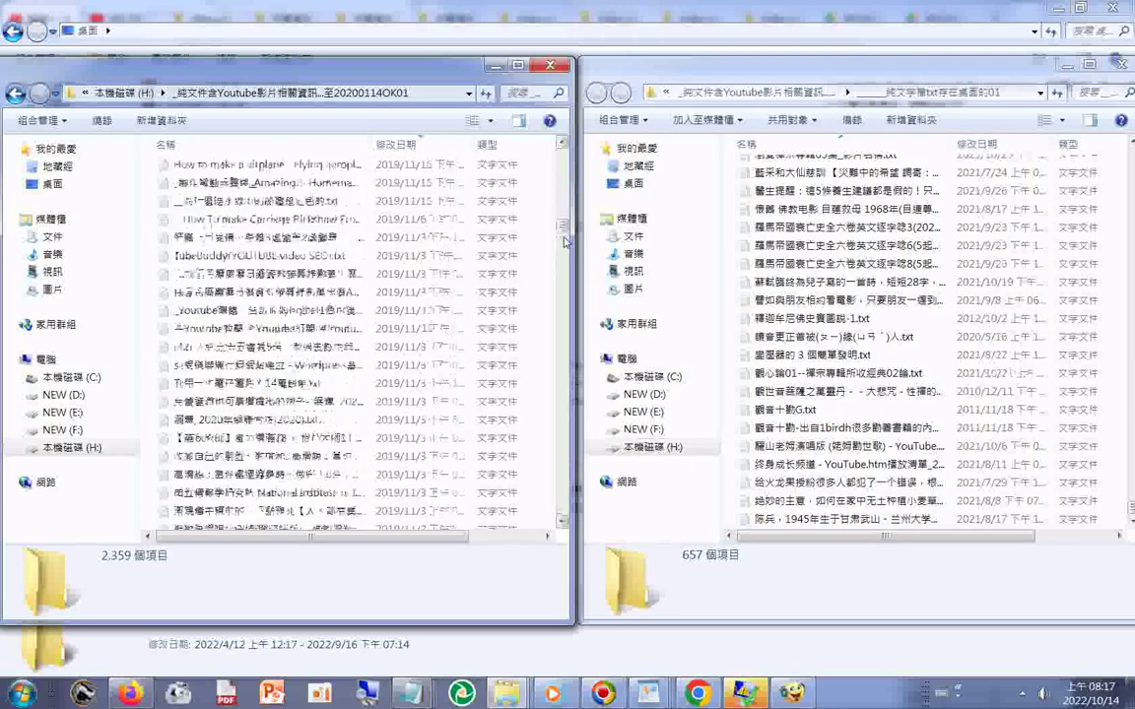
click(566, 241)
click(566, 240)
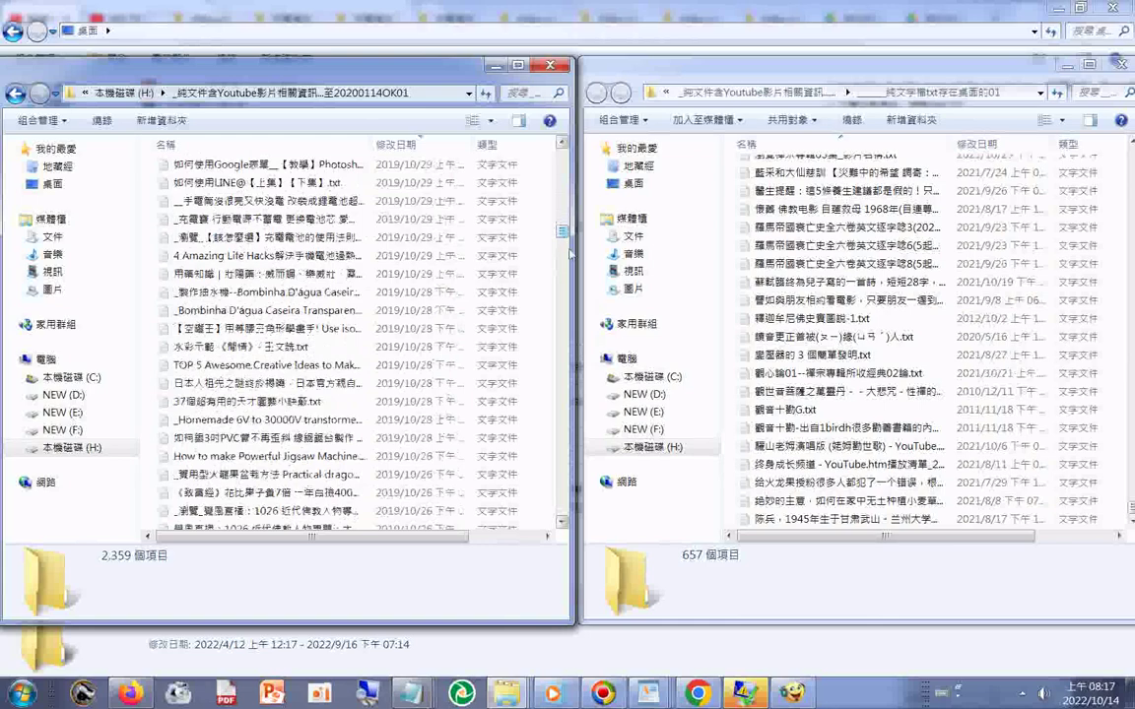
click(564, 251)
click(563, 262)
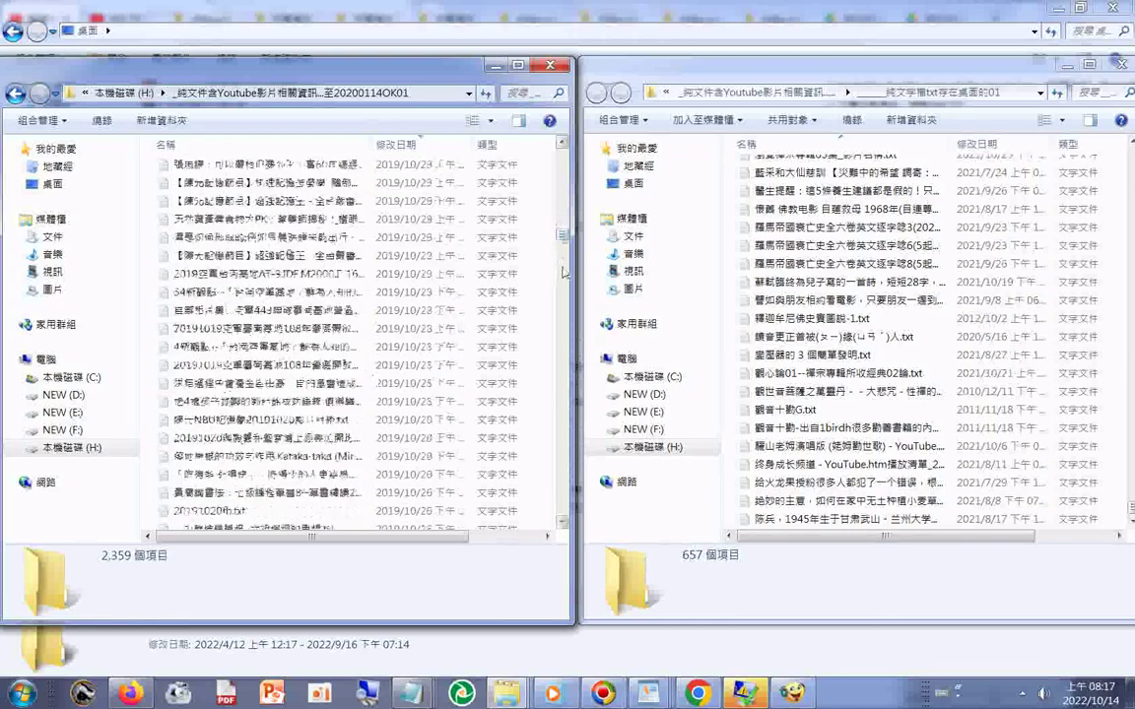
click(565, 271)
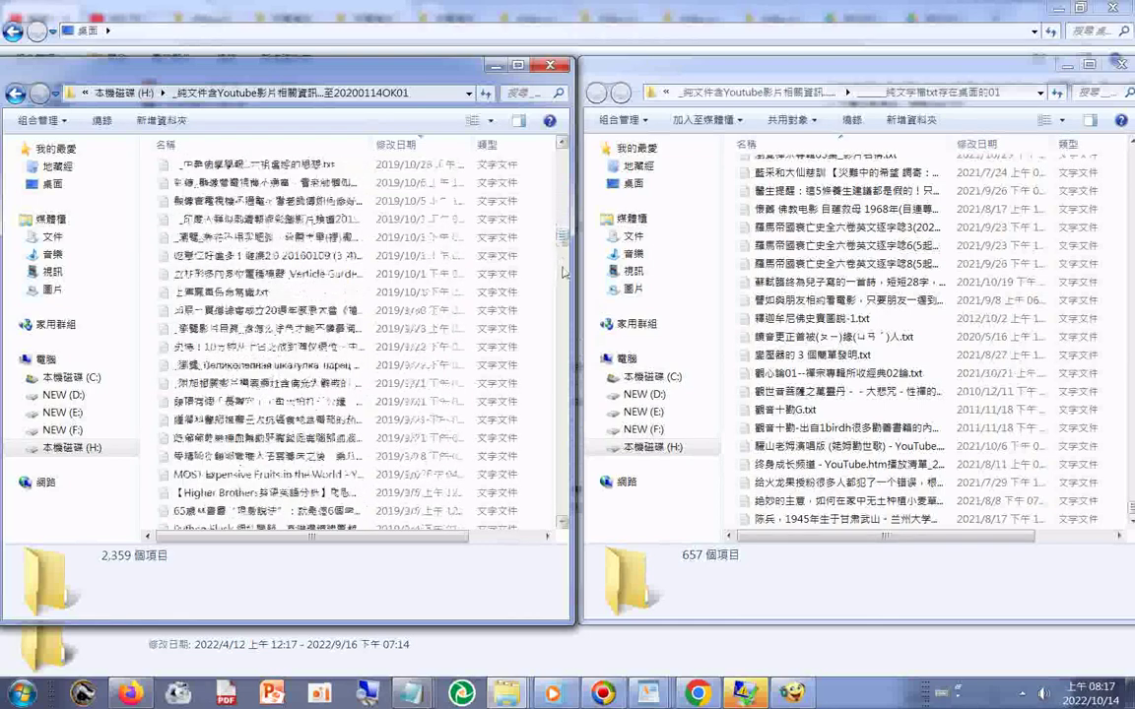
click(564, 272)
click(565, 271)
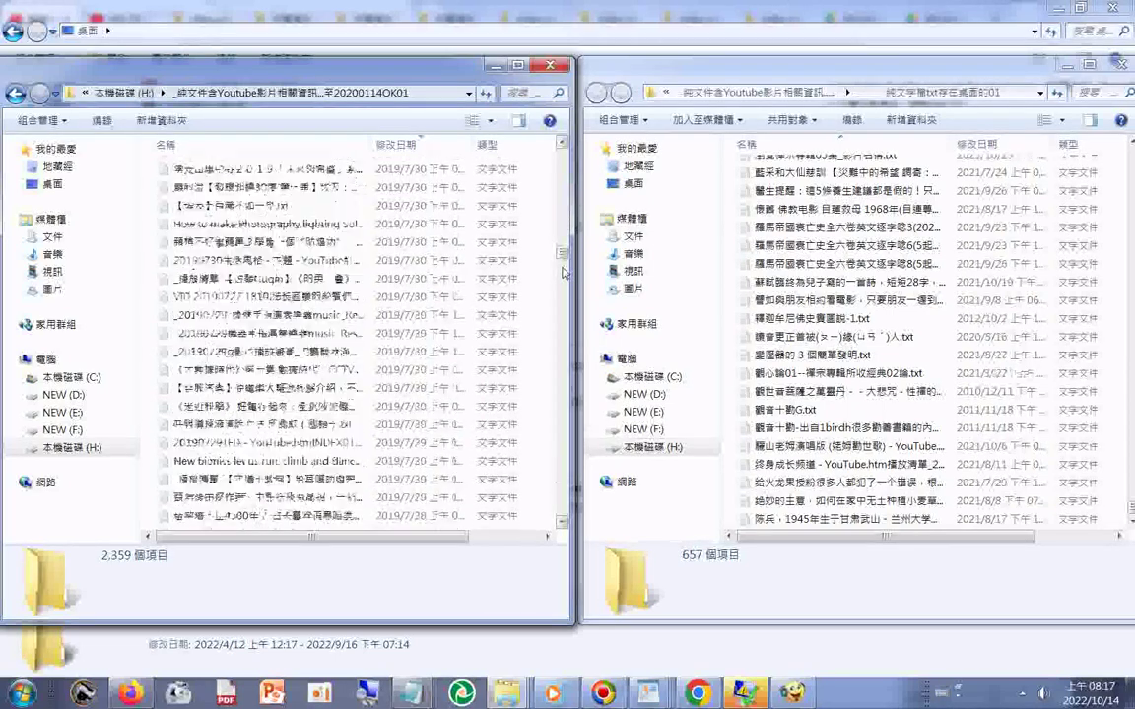
click(564, 272)
click(564, 272)
click(565, 274)
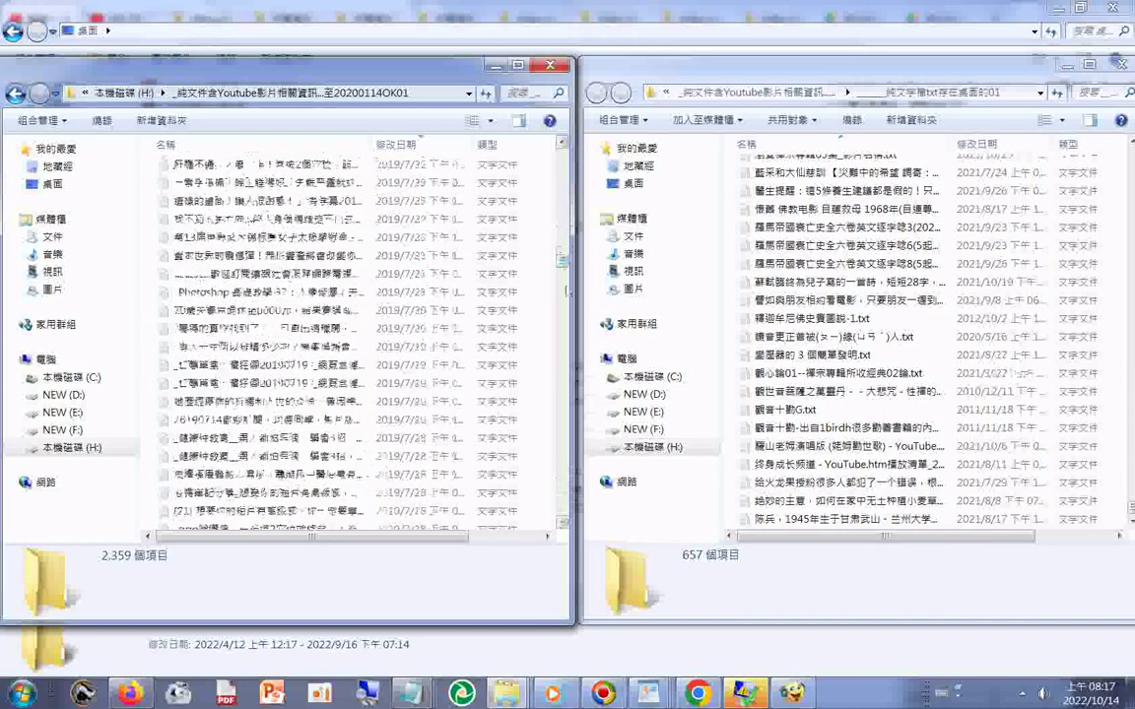
click(566, 290)
click(566, 290)
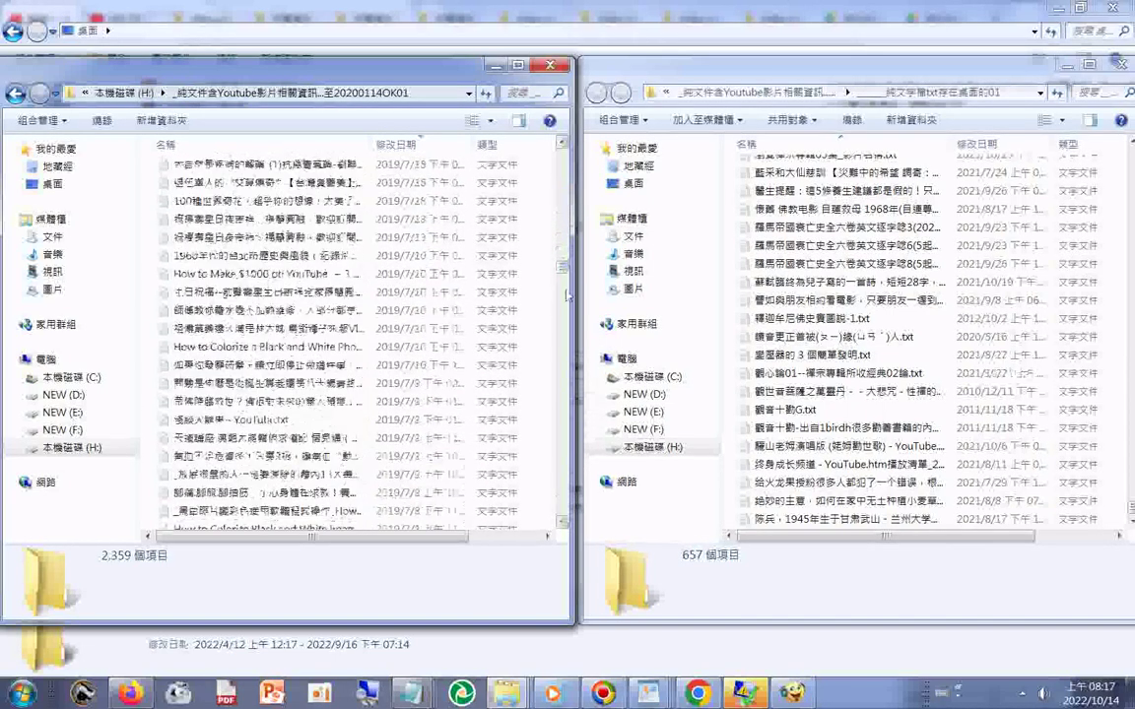
click(567, 294)
click(566, 293)
click(566, 295)
click(564, 297)
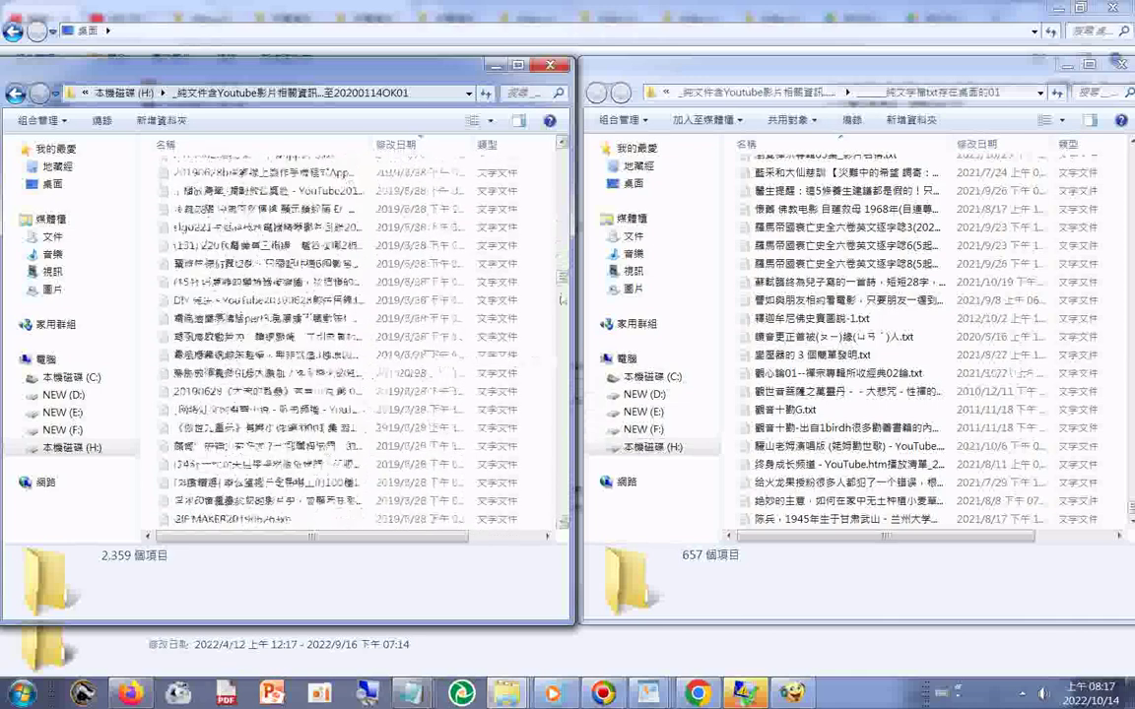
click(565, 297)
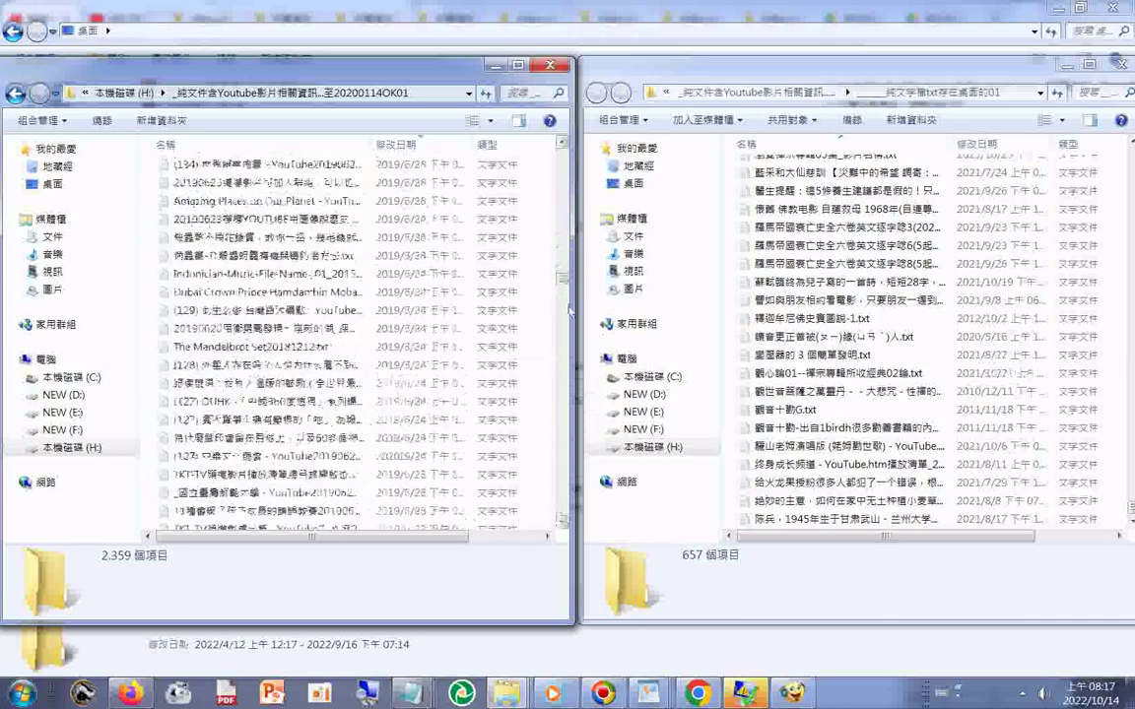
click(569, 313)
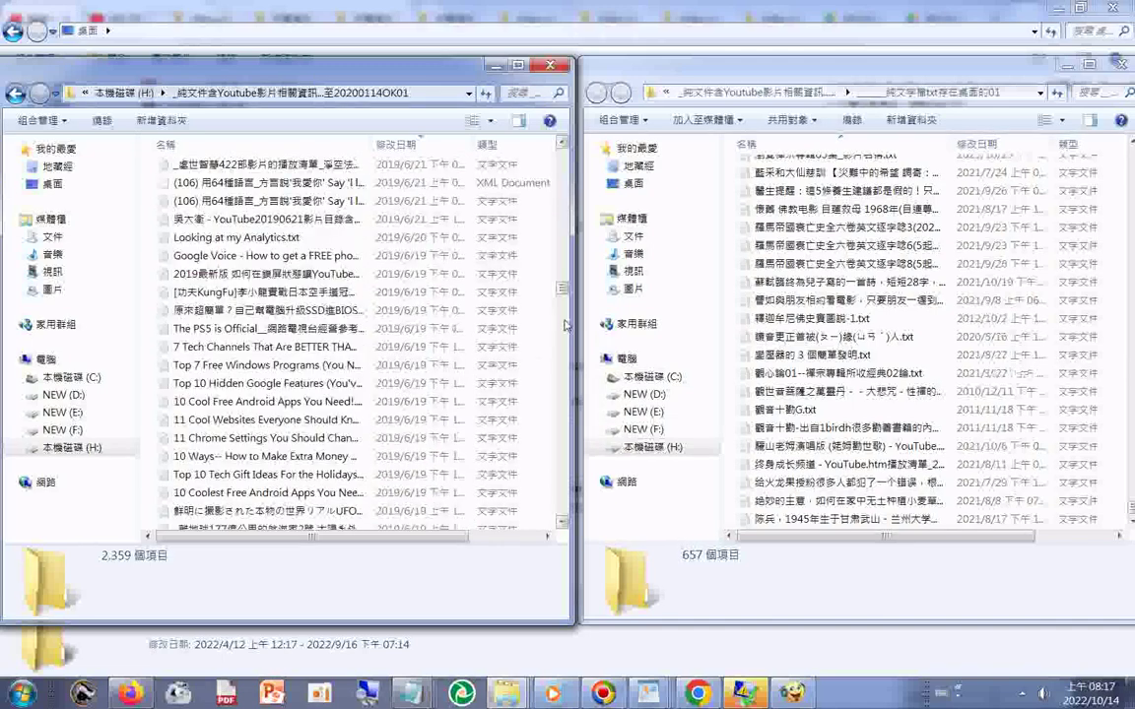
click(568, 317)
click(567, 321)
click(566, 325)
click(567, 325)
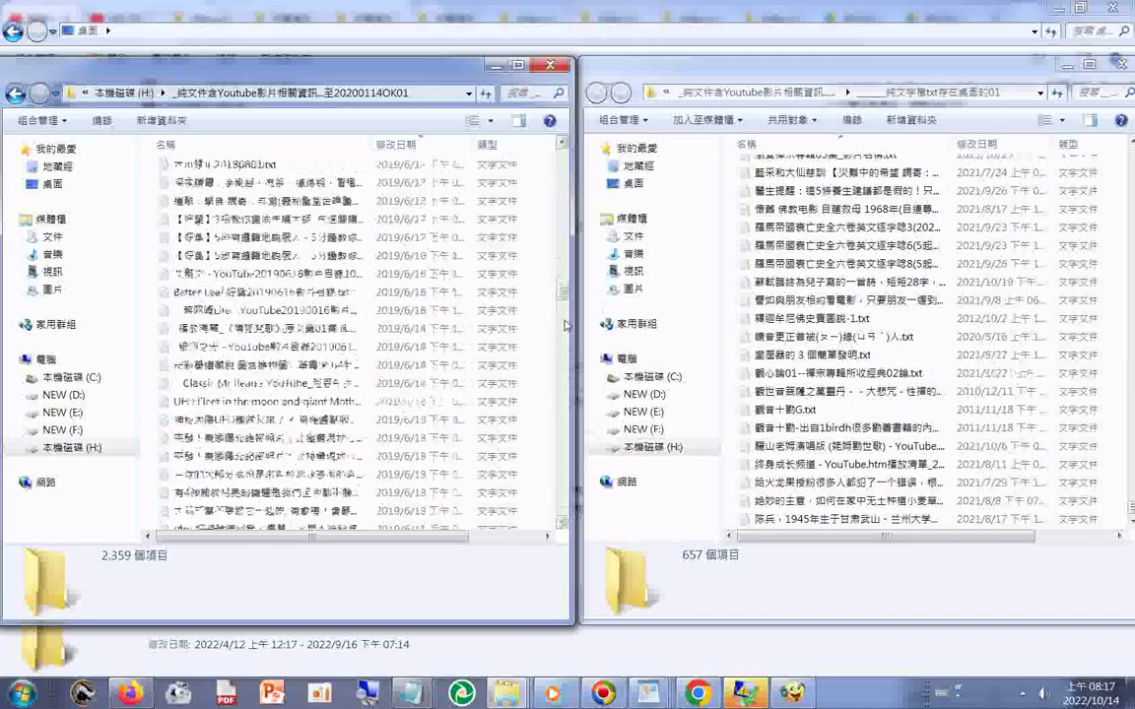
click(566, 325)
click(566, 325)
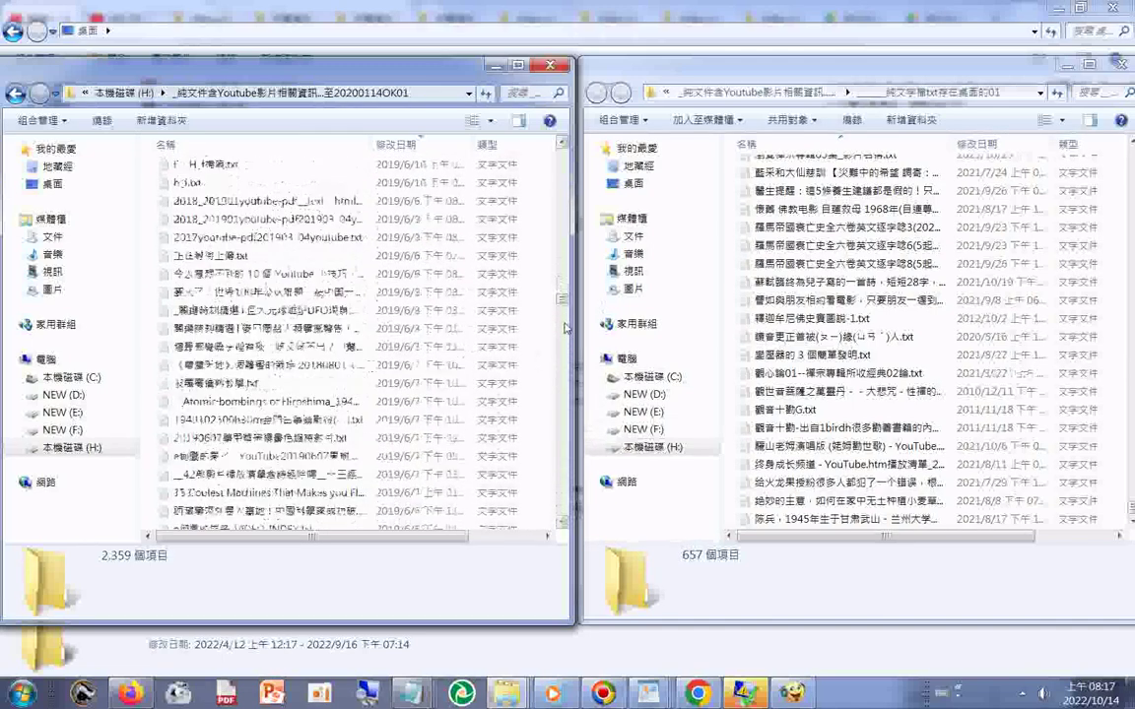
click(565, 330)
click(563, 337)
click(563, 339)
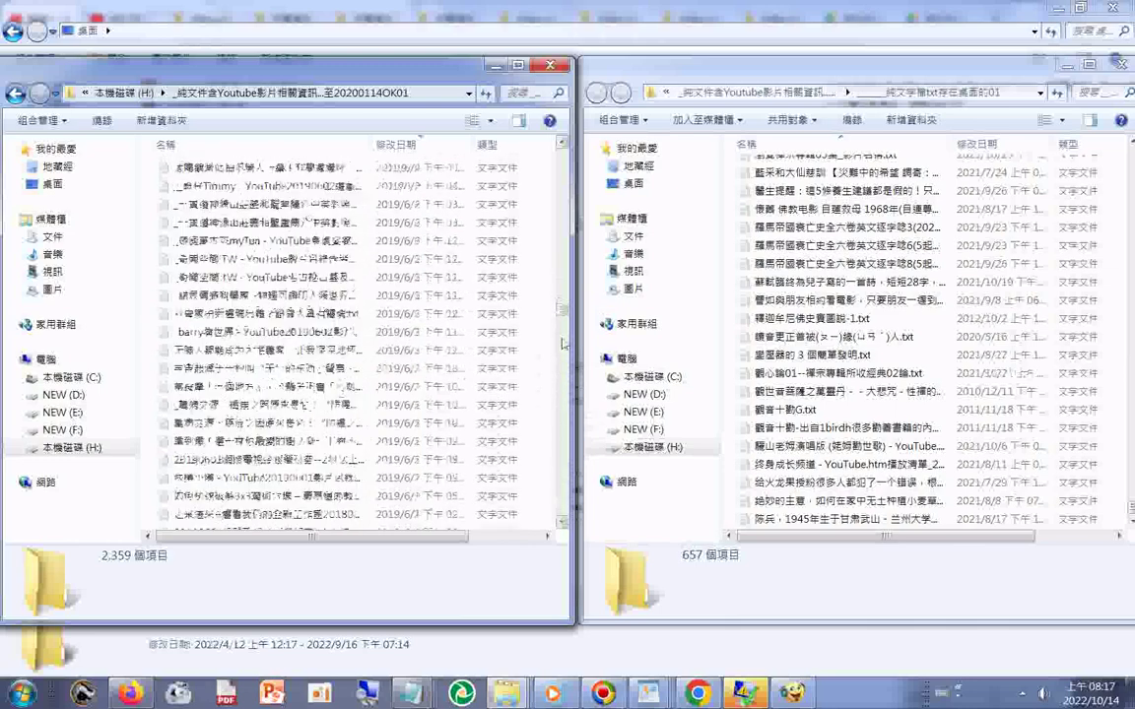
click(564, 341)
click(563, 343)
click(564, 343)
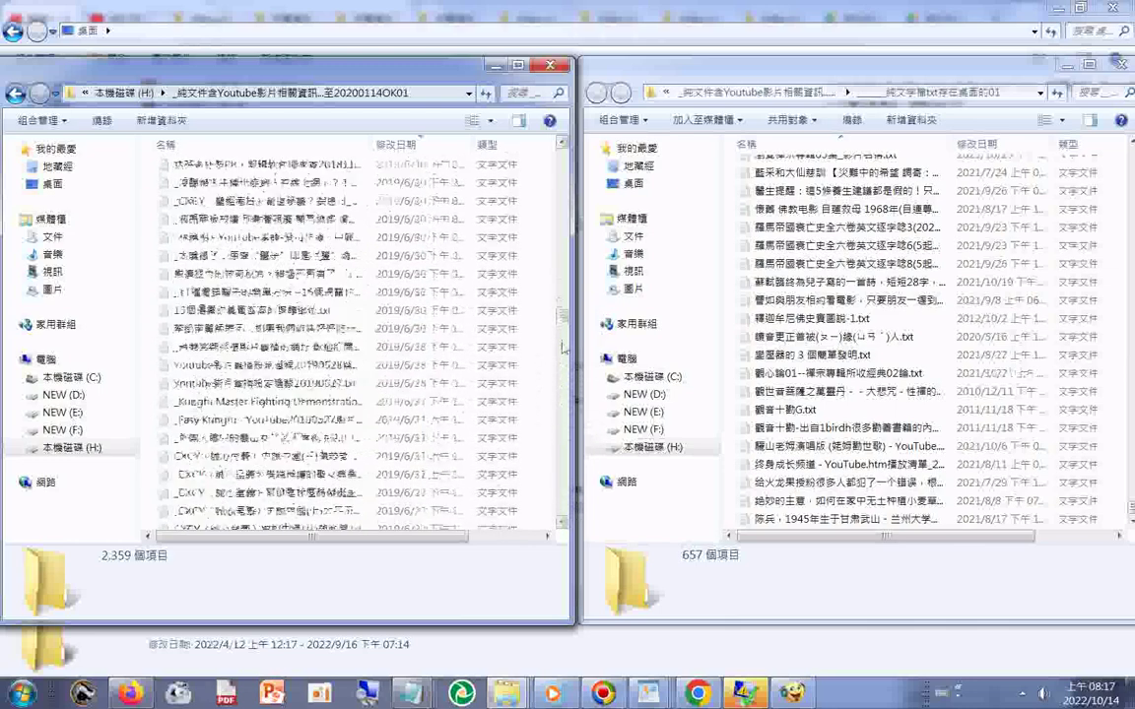
click(563, 347)
click(563, 354)
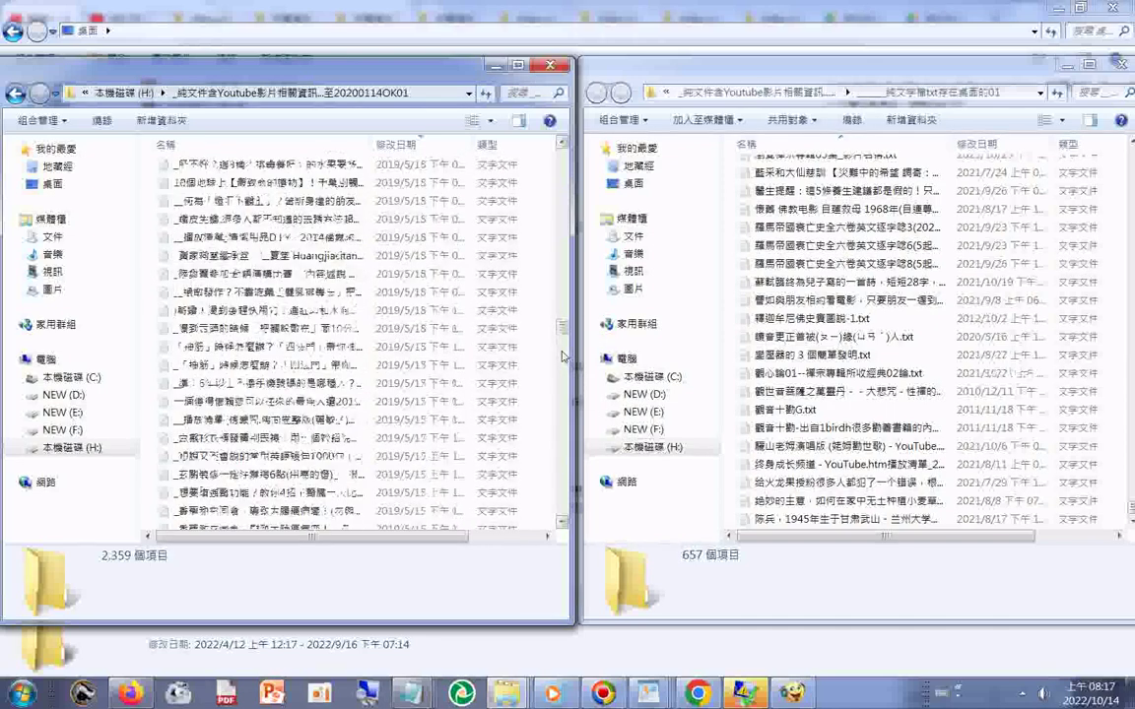
click(563, 359)
click(563, 360)
click(563, 362)
click(564, 366)
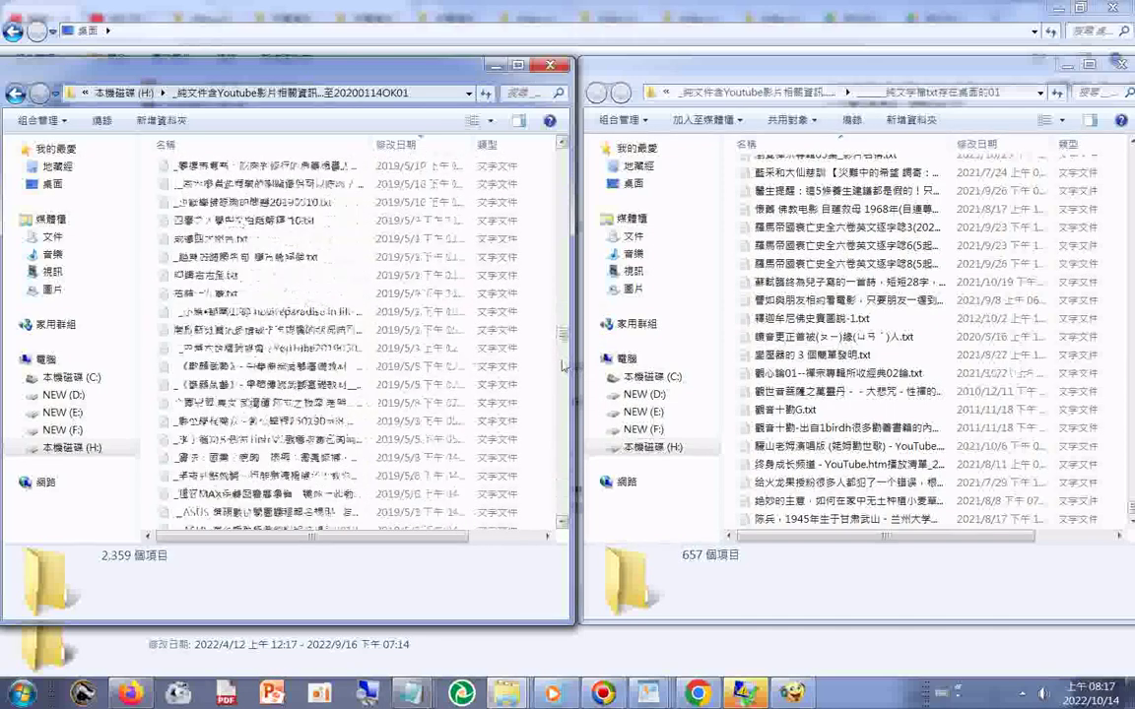
click(563, 366)
click(563, 368)
click(563, 371)
click(563, 372)
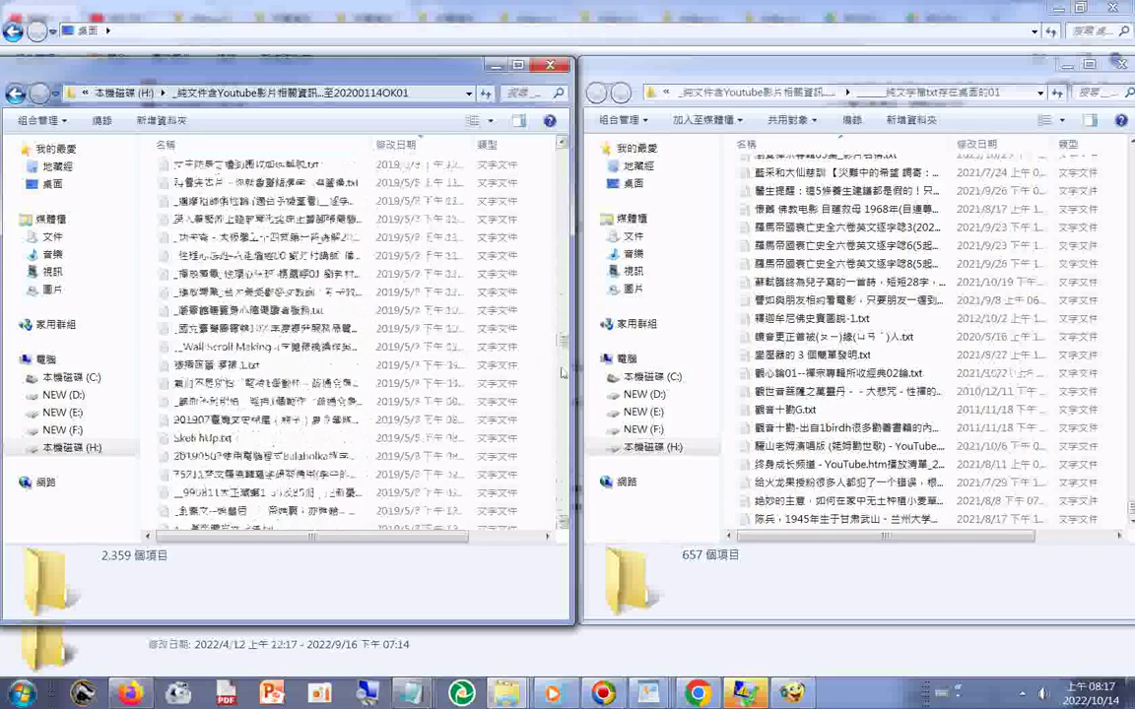
click(563, 375)
click(563, 379)
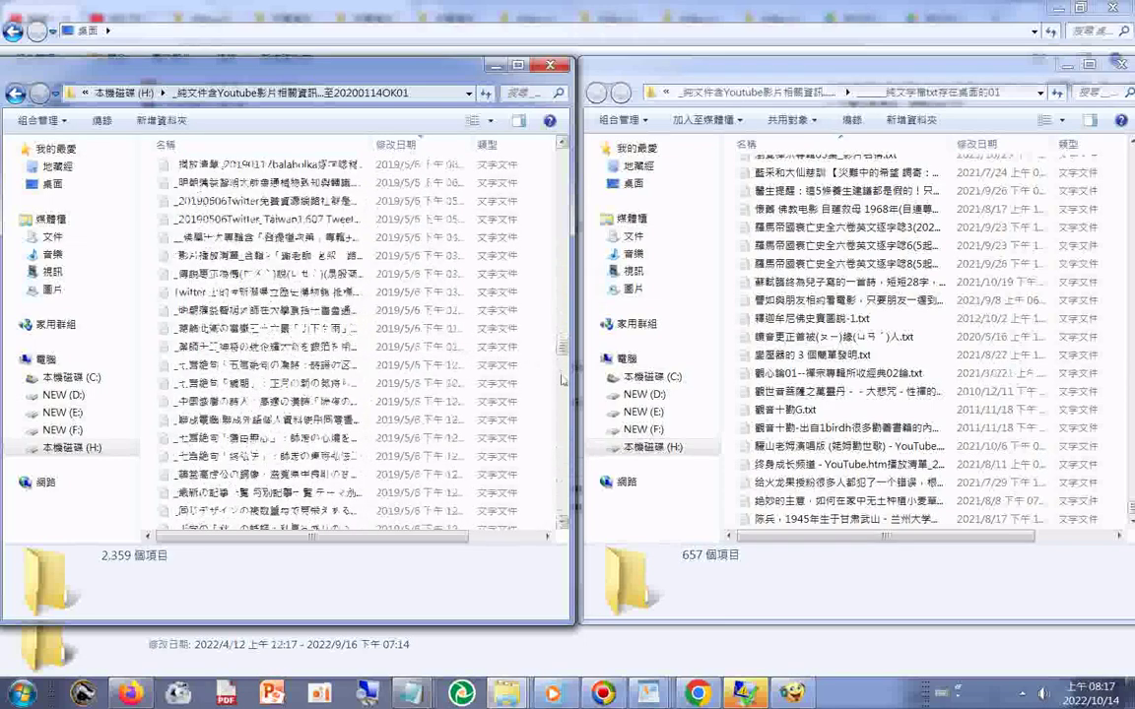
click(563, 382)
click(564, 387)
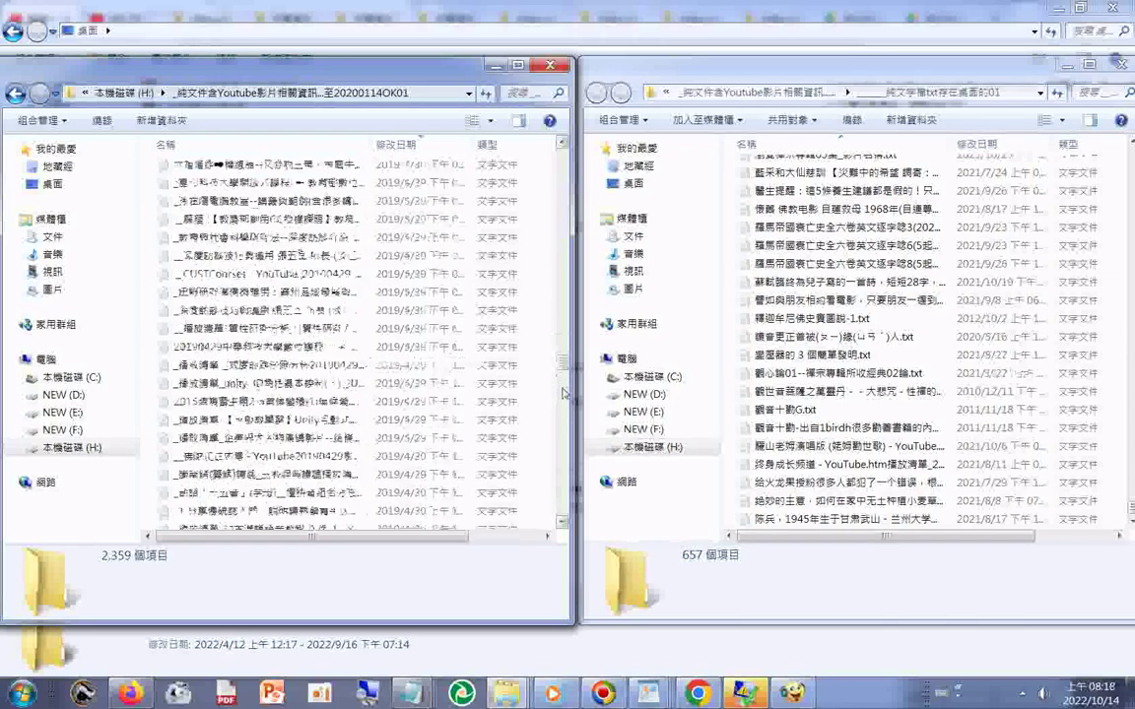
click(564, 393)
click(564, 399)
click(563, 402)
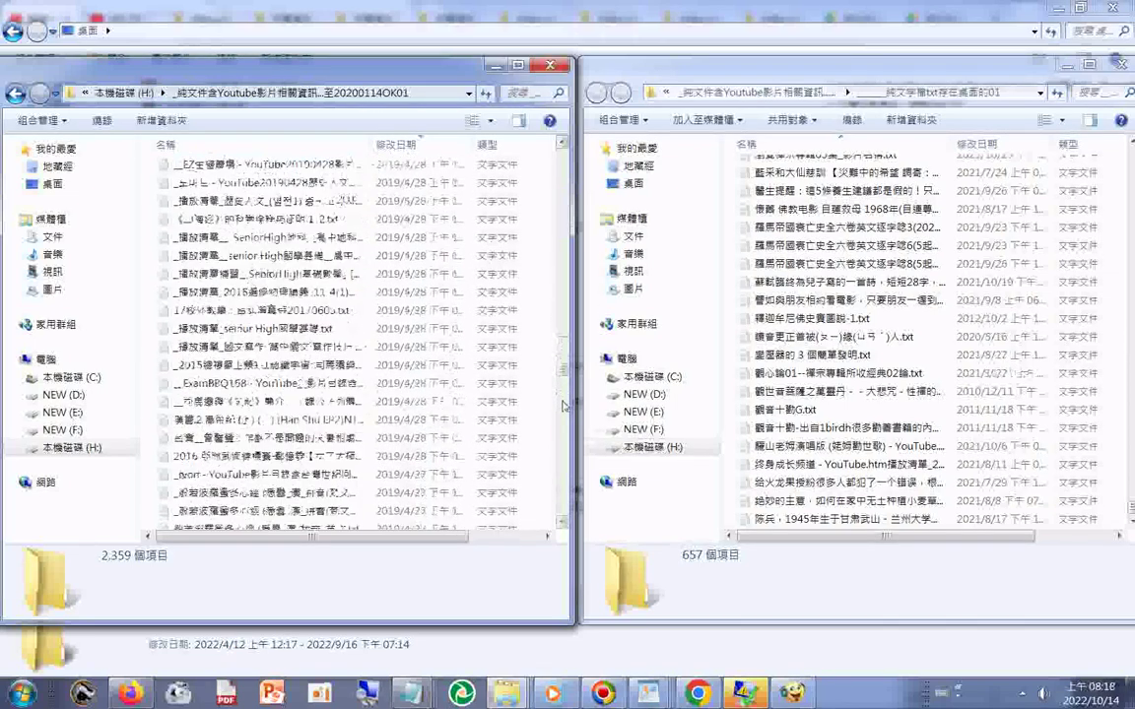
click(563, 405)
click(564, 406)
click(563, 408)
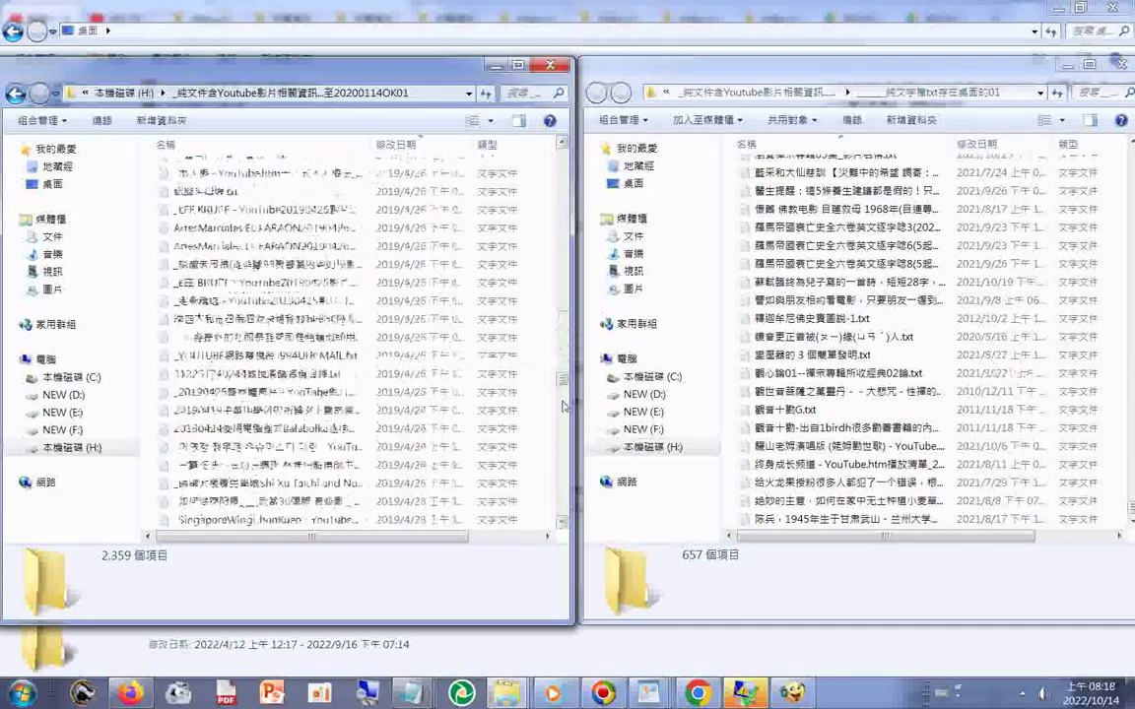
click(563, 410)
click(563, 409)
click(564, 415)
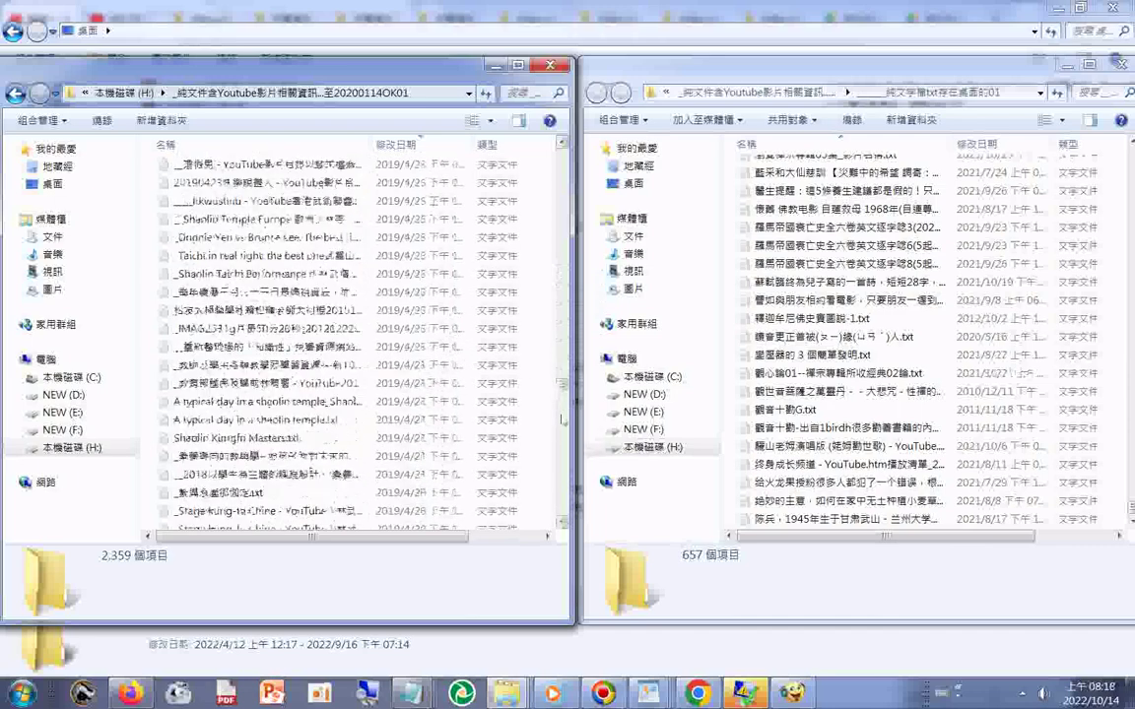
click(564, 424)
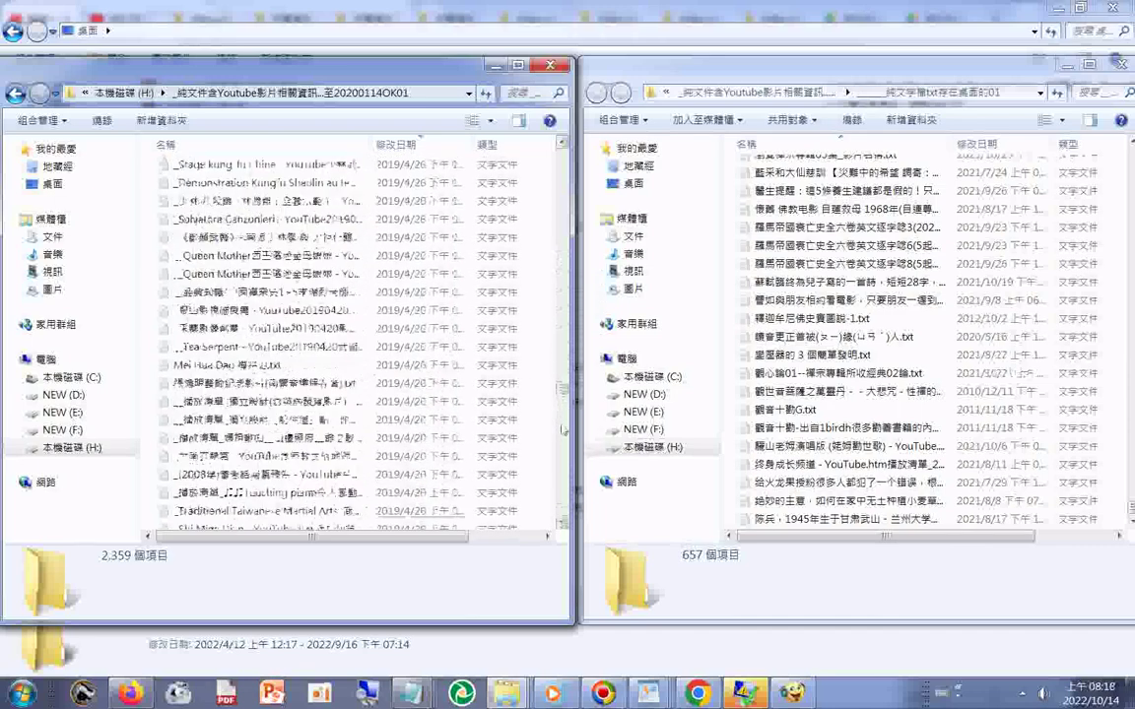
click(564, 429)
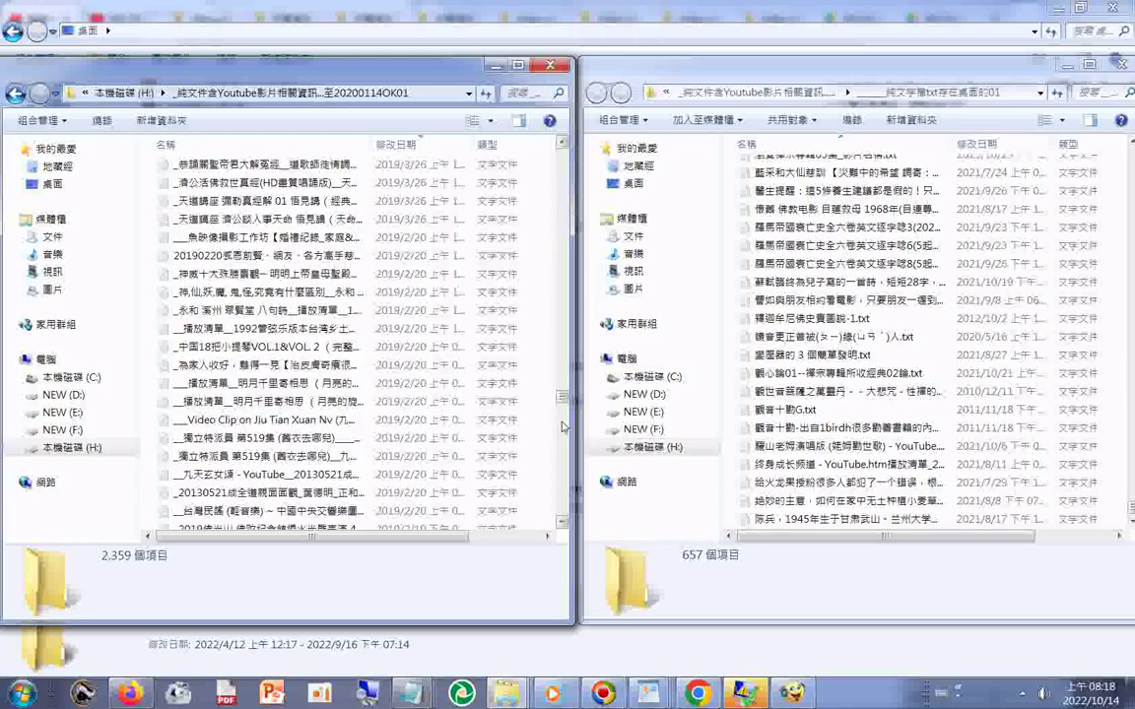
click(564, 429)
click(563, 427)
click(564, 425)
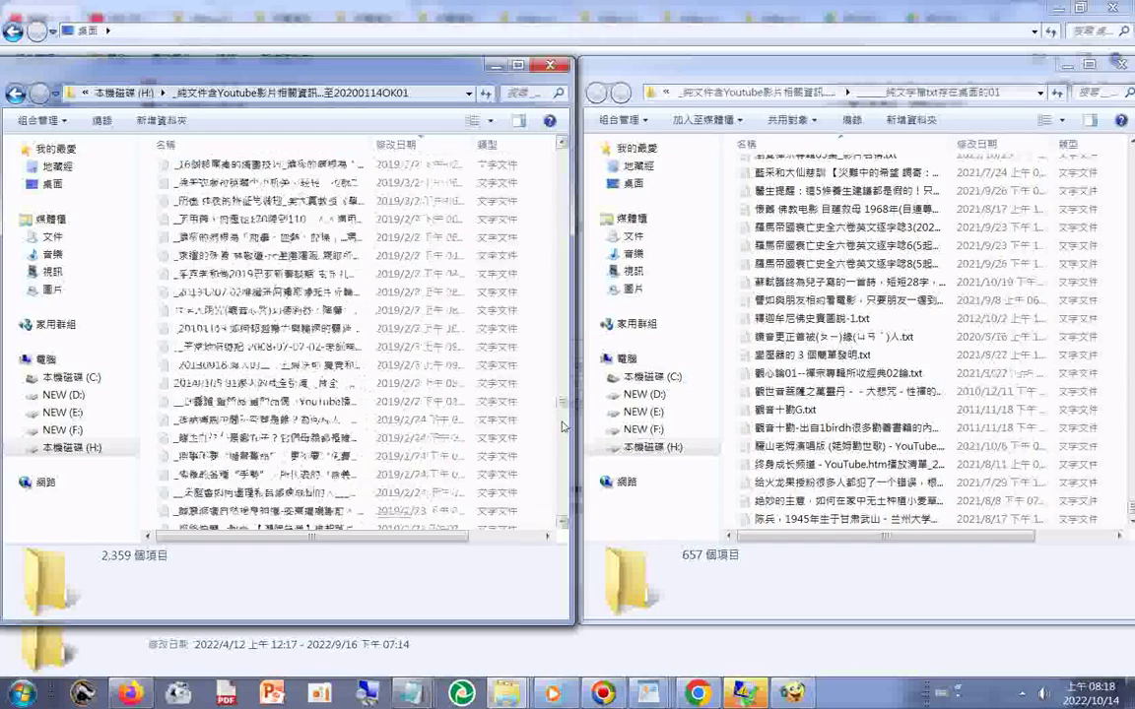
click(564, 425)
click(563, 424)
click(563, 424)
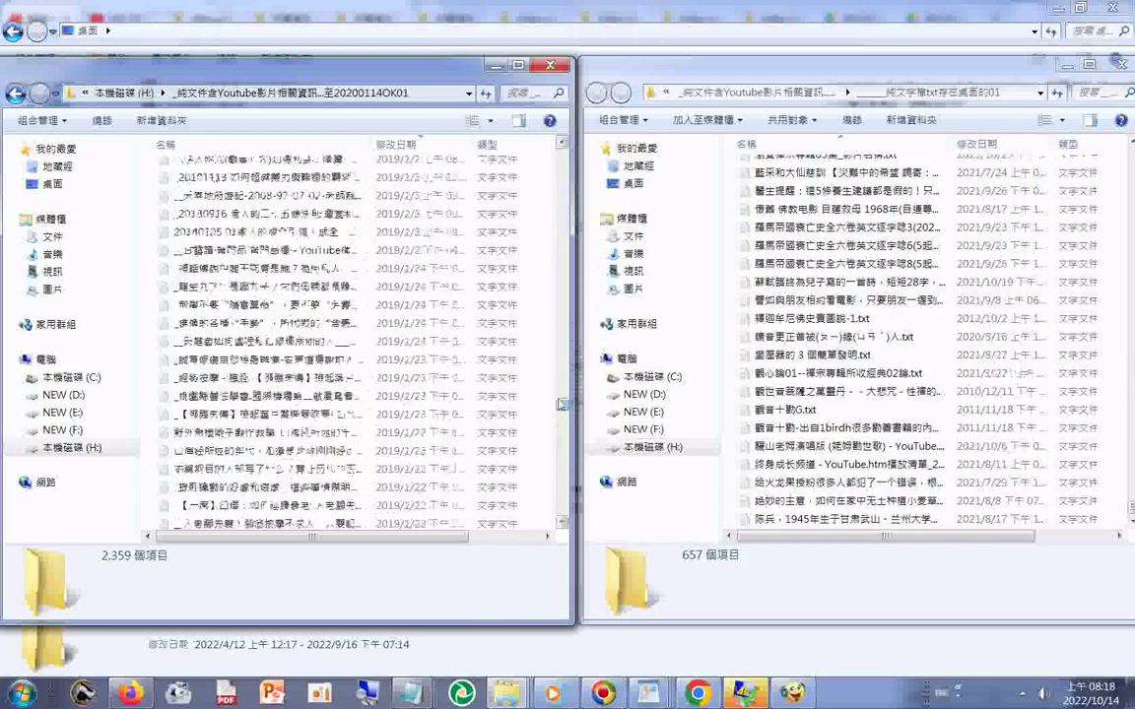
click(564, 419)
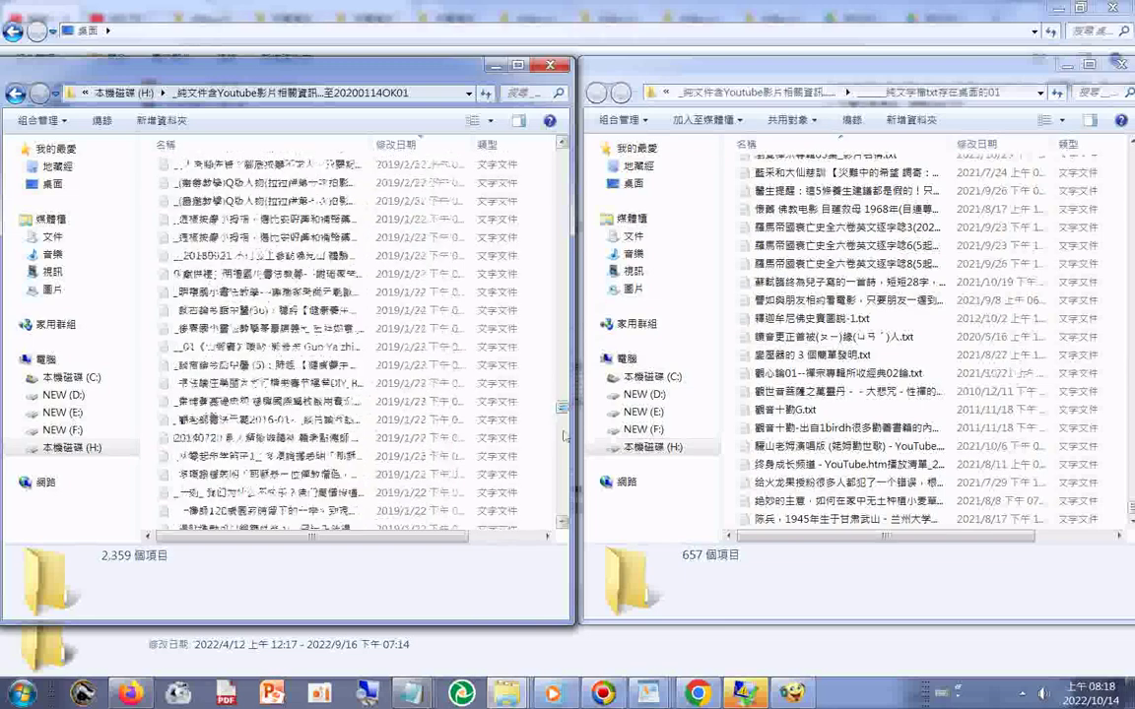
click(563, 431)
click(564, 434)
click(564, 433)
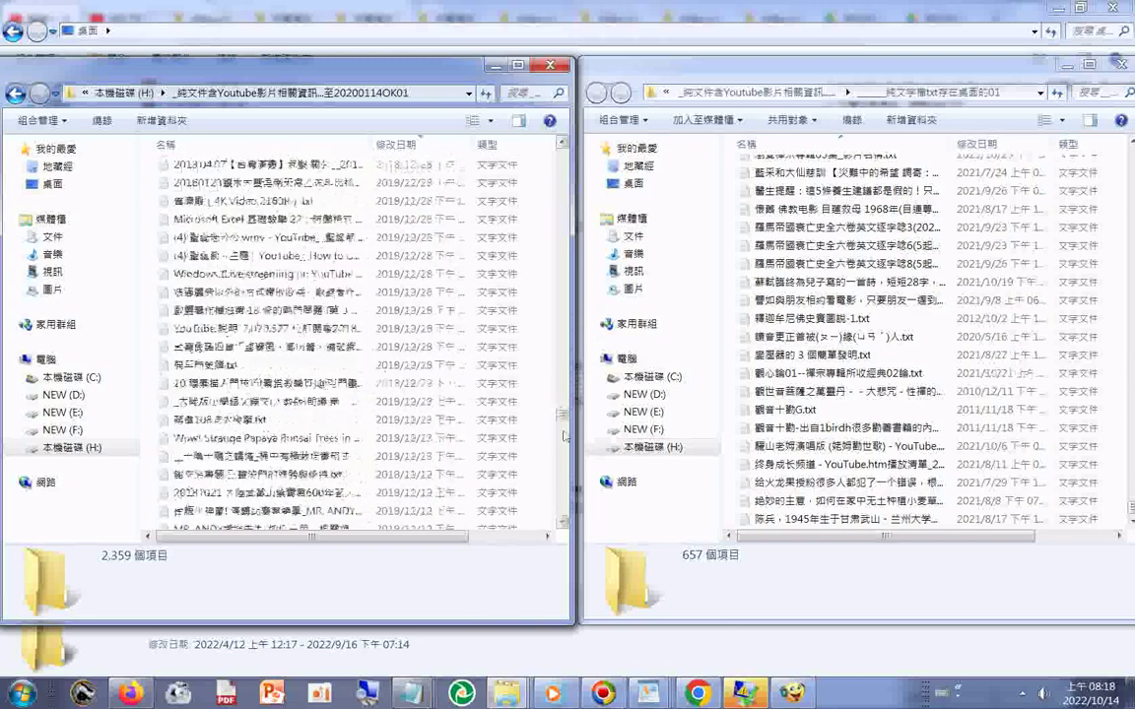
Look through the text files in the _純文件含Youtube影片相關資訊...至20200114OK01 folder, from those modified in December 2018 back to the subfolders ending the list.
click(565, 433)
click(565, 433)
click(564, 439)
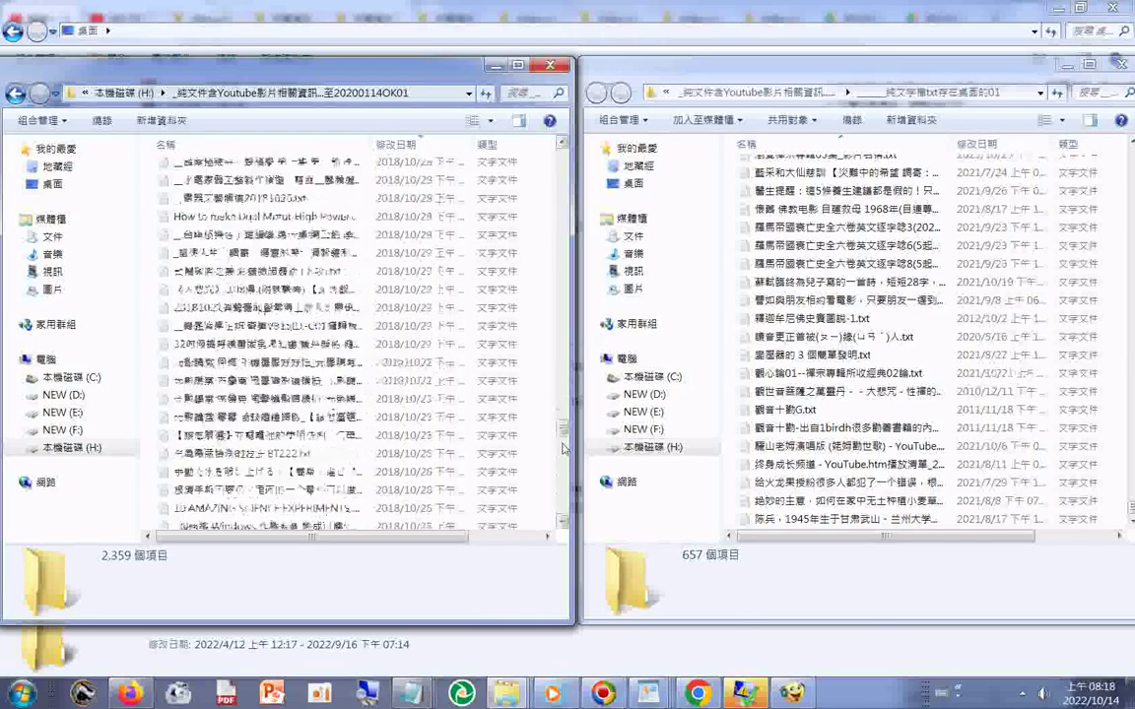
click(563, 463)
click(564, 463)
click(563, 463)
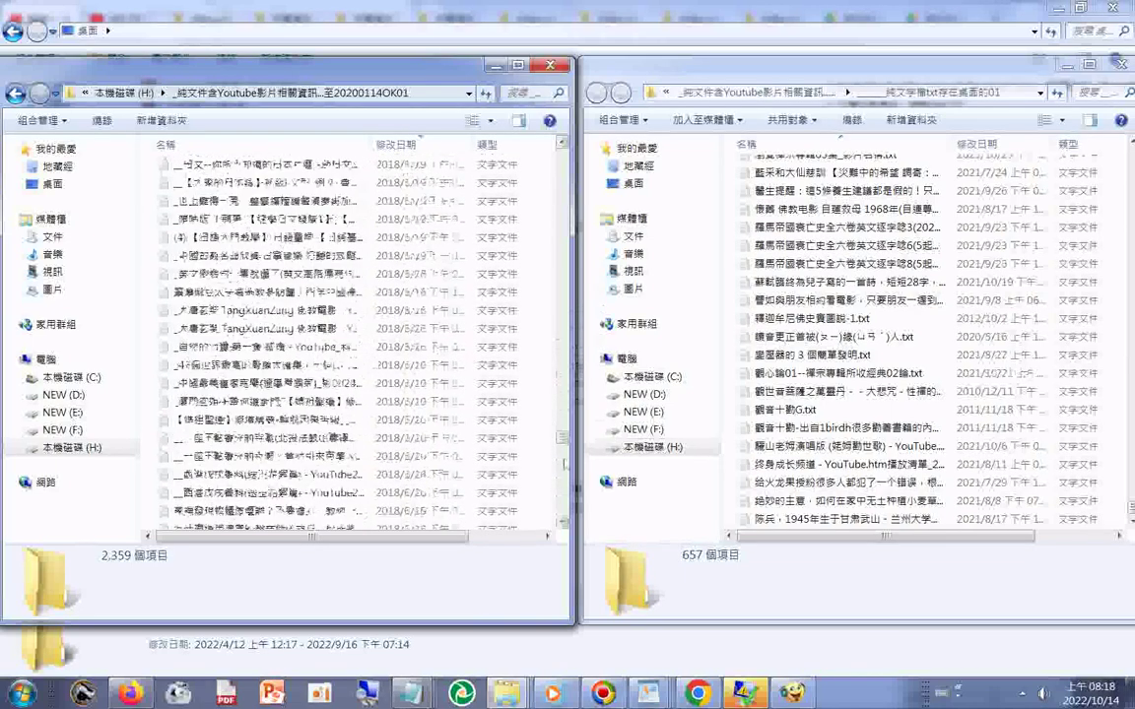
click(564, 463)
click(564, 463)
click(565, 463)
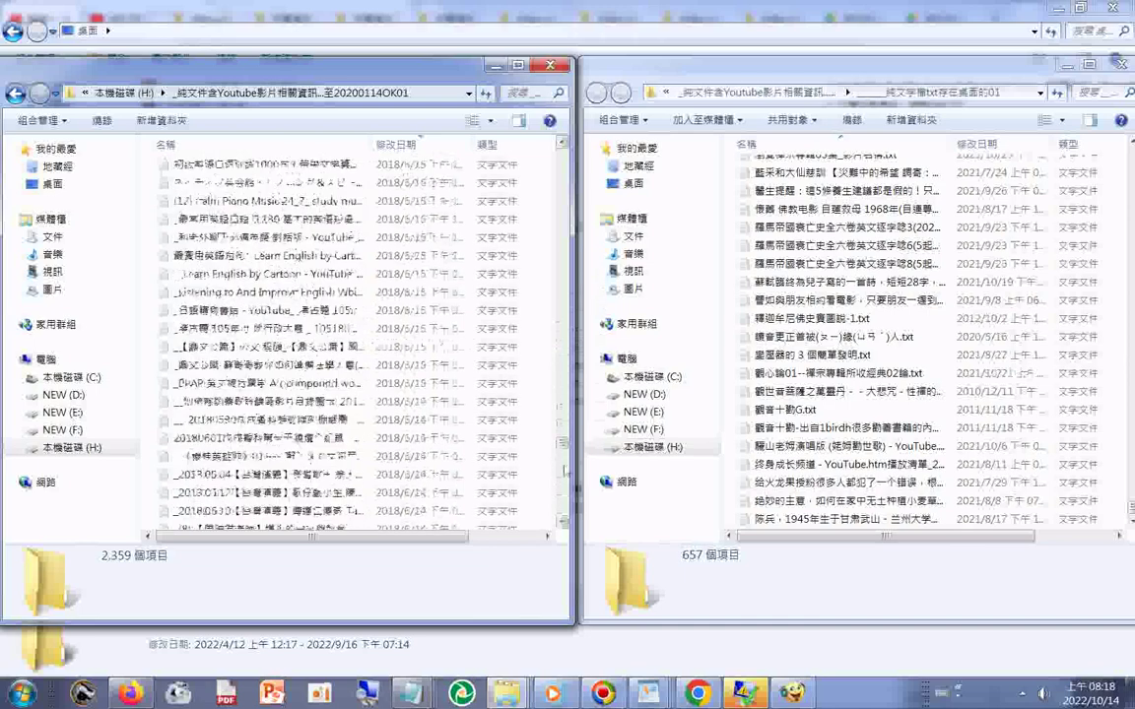
click(565, 463)
click(565, 470)
click(564, 470)
click(564, 470)
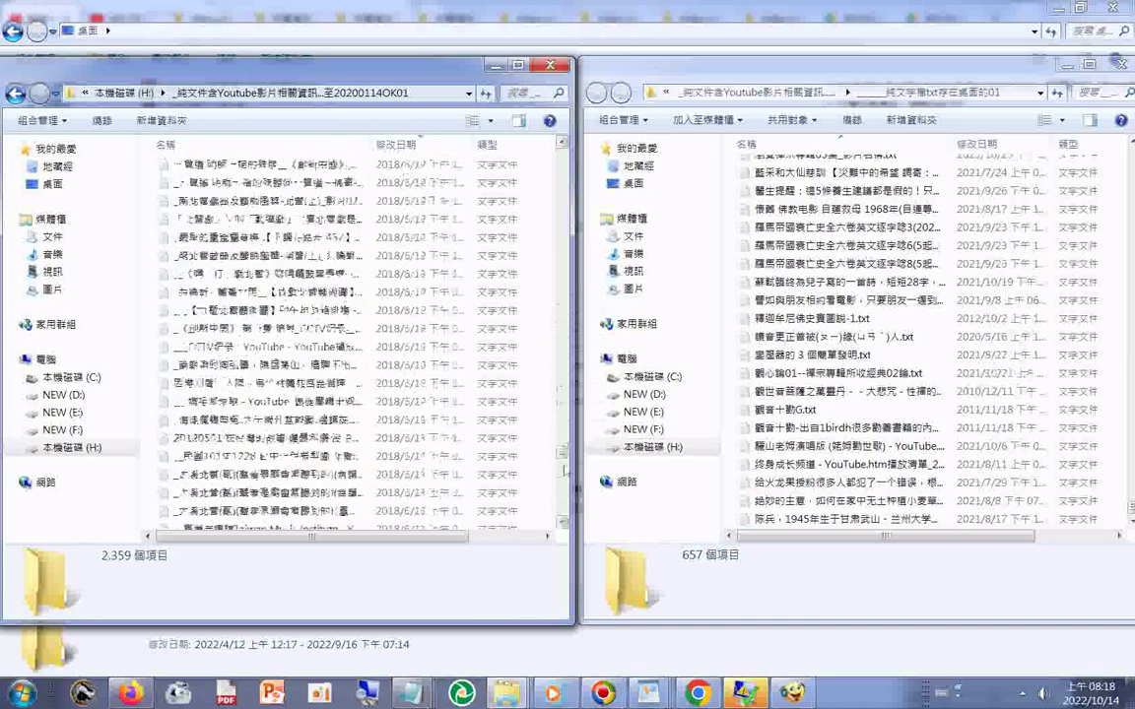
click(565, 470)
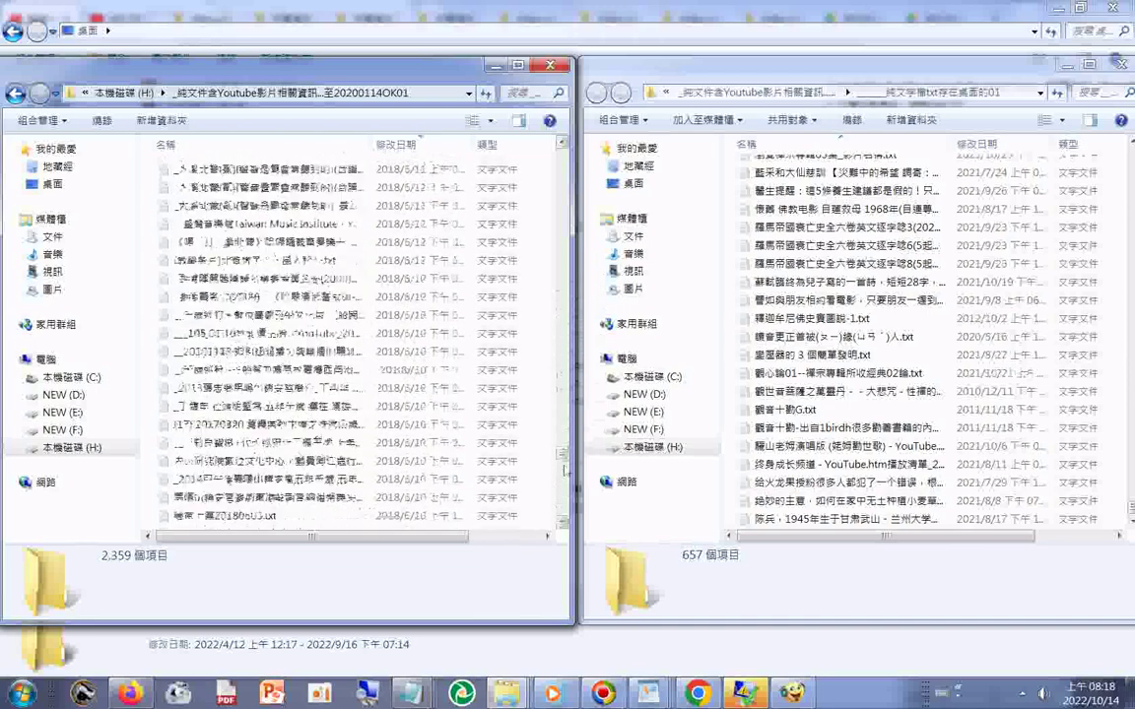
click(564, 470)
click(564, 470)
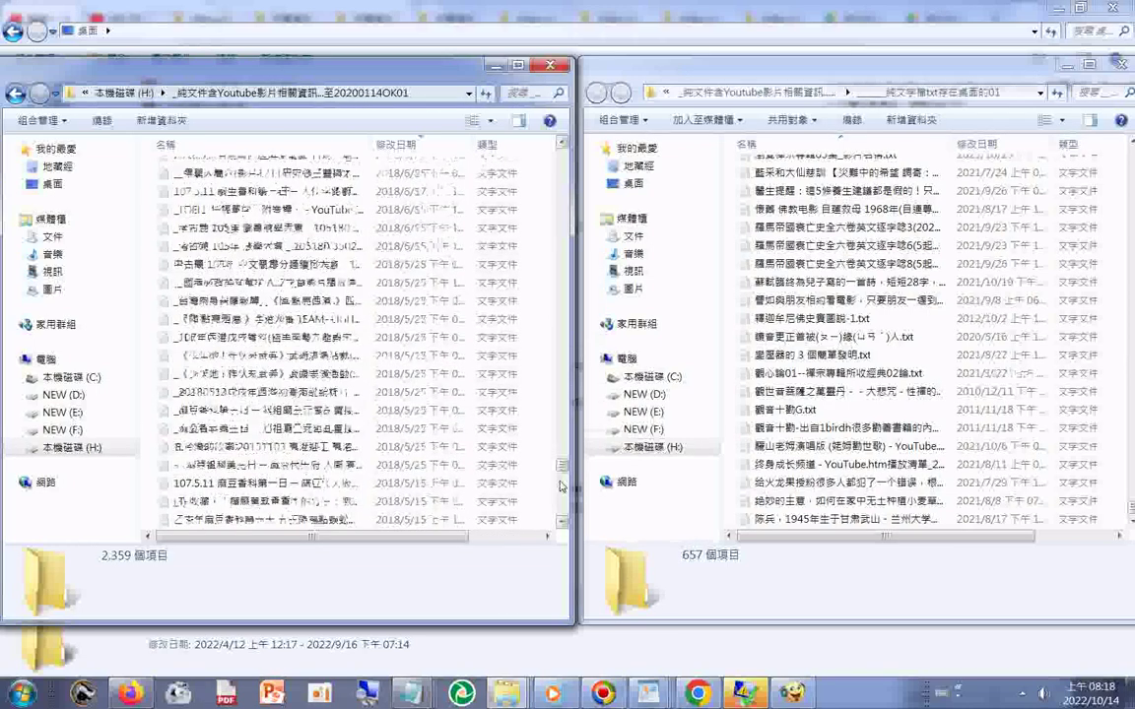
click(564, 470)
click(565, 482)
click(565, 490)
click(565, 495)
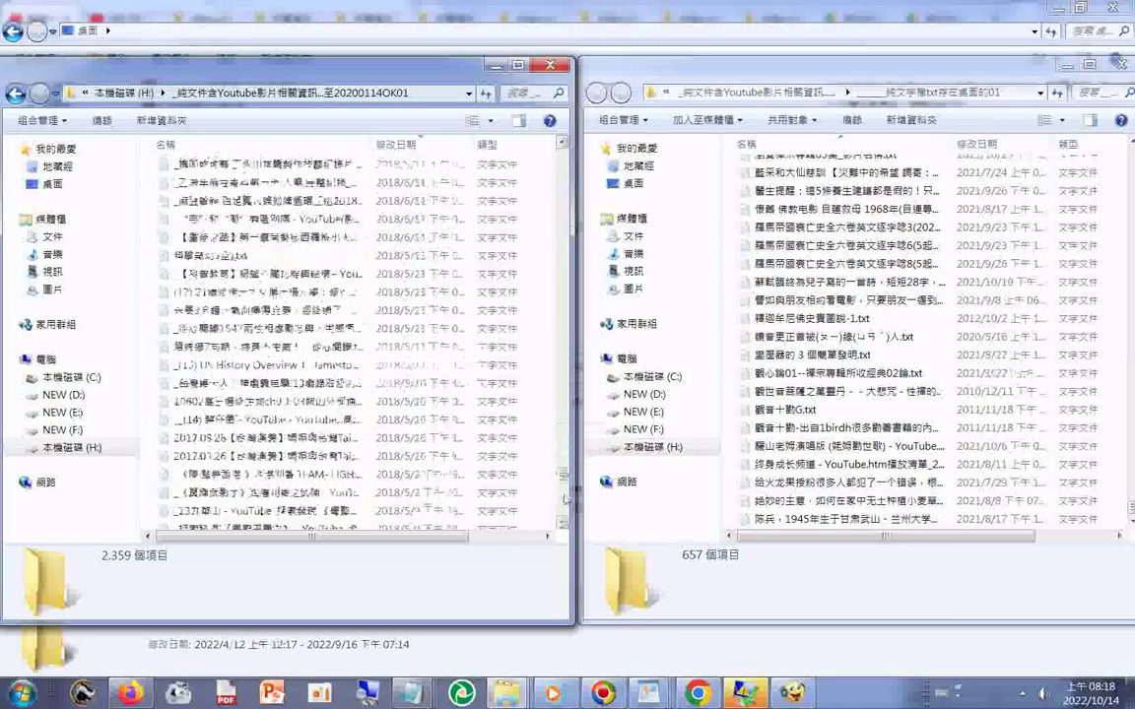
click(564, 501)
click(564, 502)
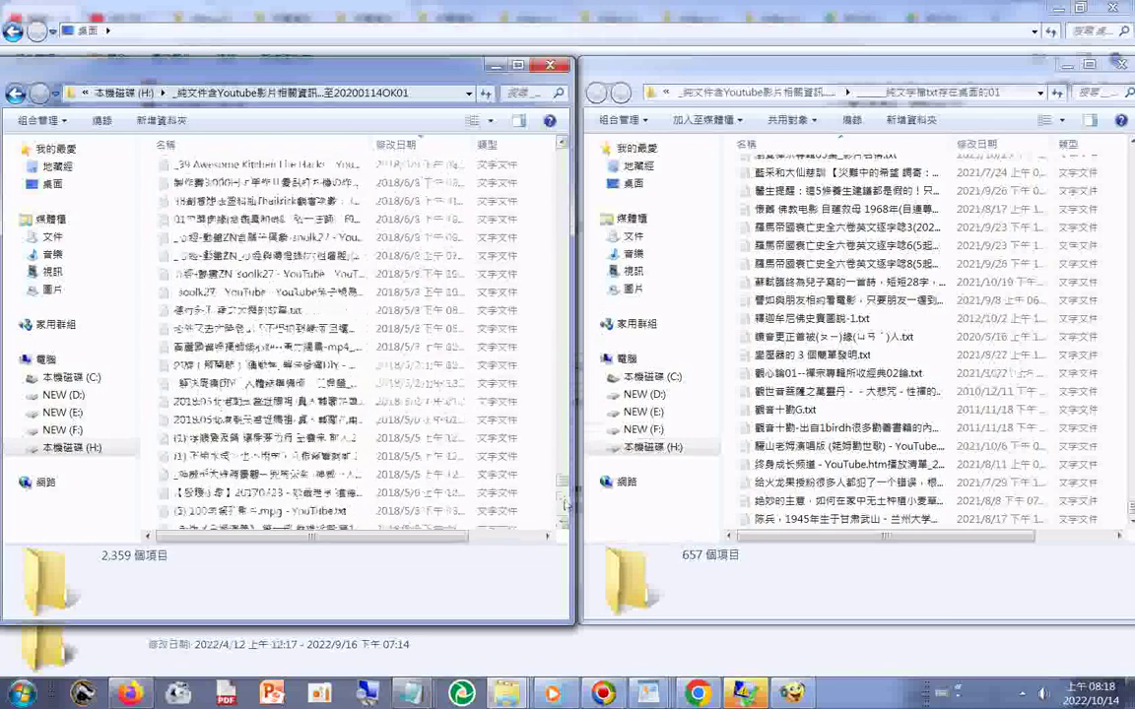
click(564, 504)
click(566, 506)
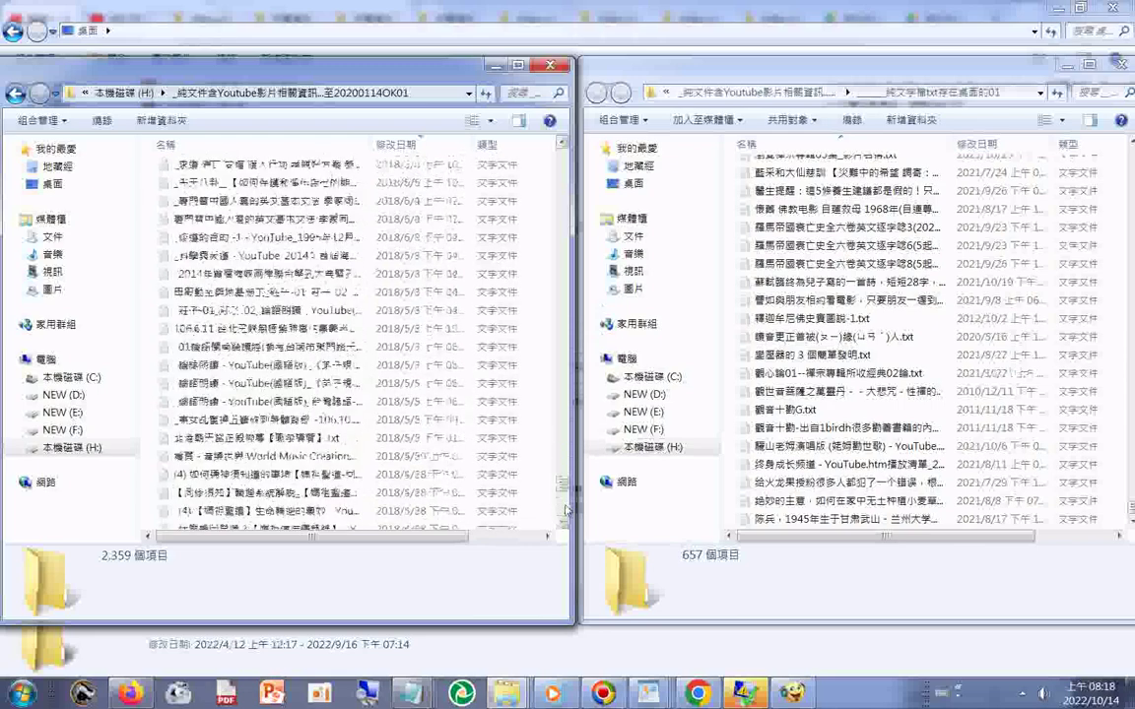
click(566, 509)
click(566, 508)
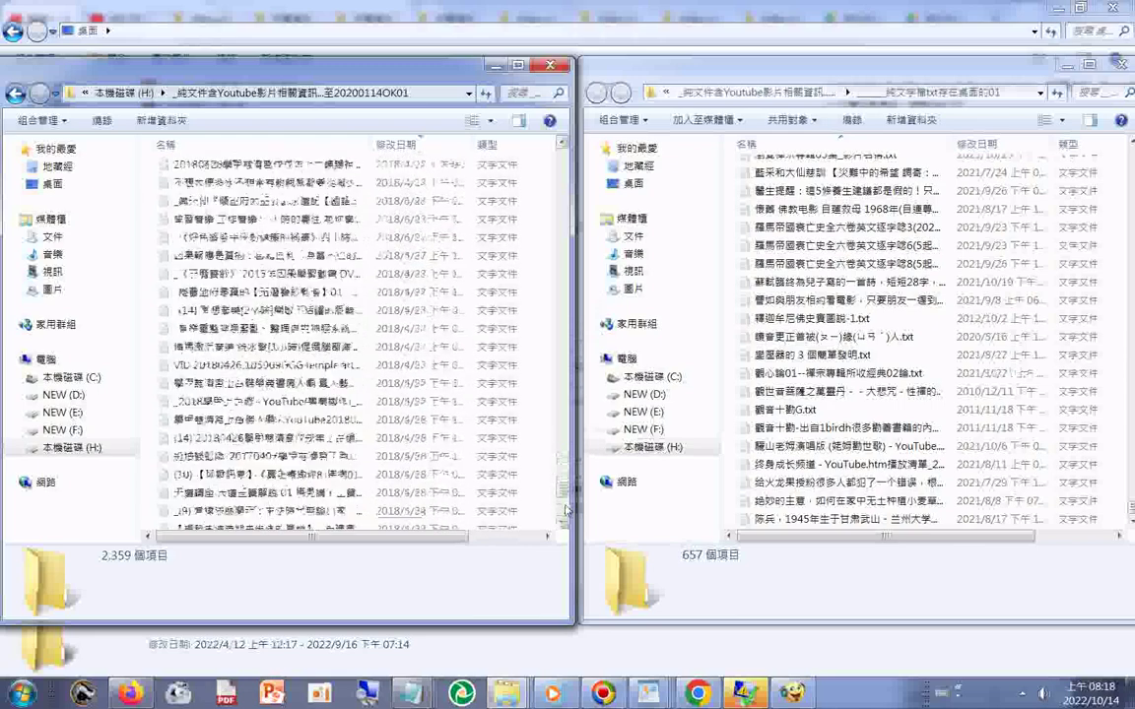
click(566, 508)
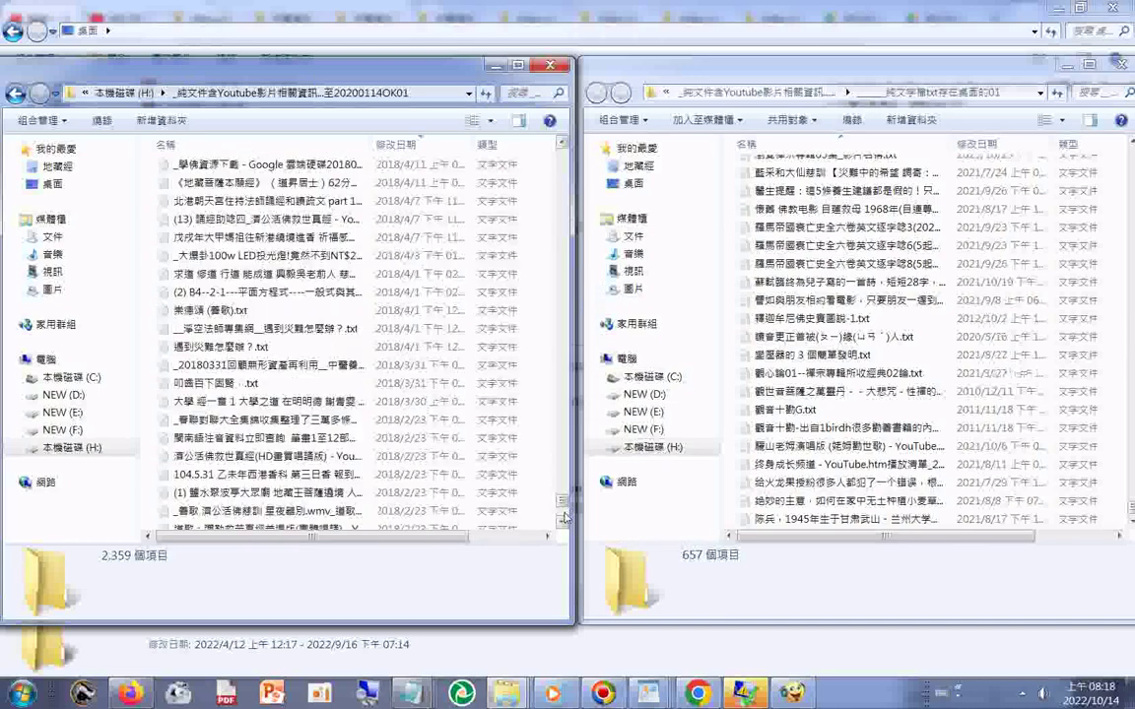
click(563, 520)
click(563, 521)
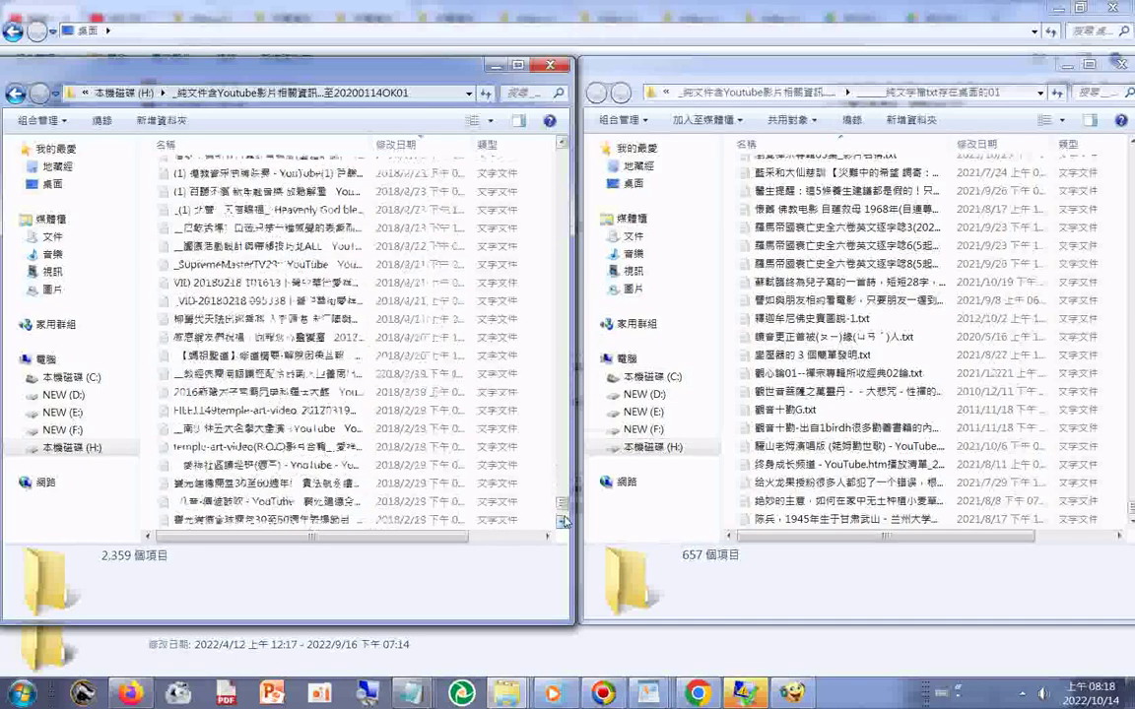
click(564, 522)
click(564, 523)
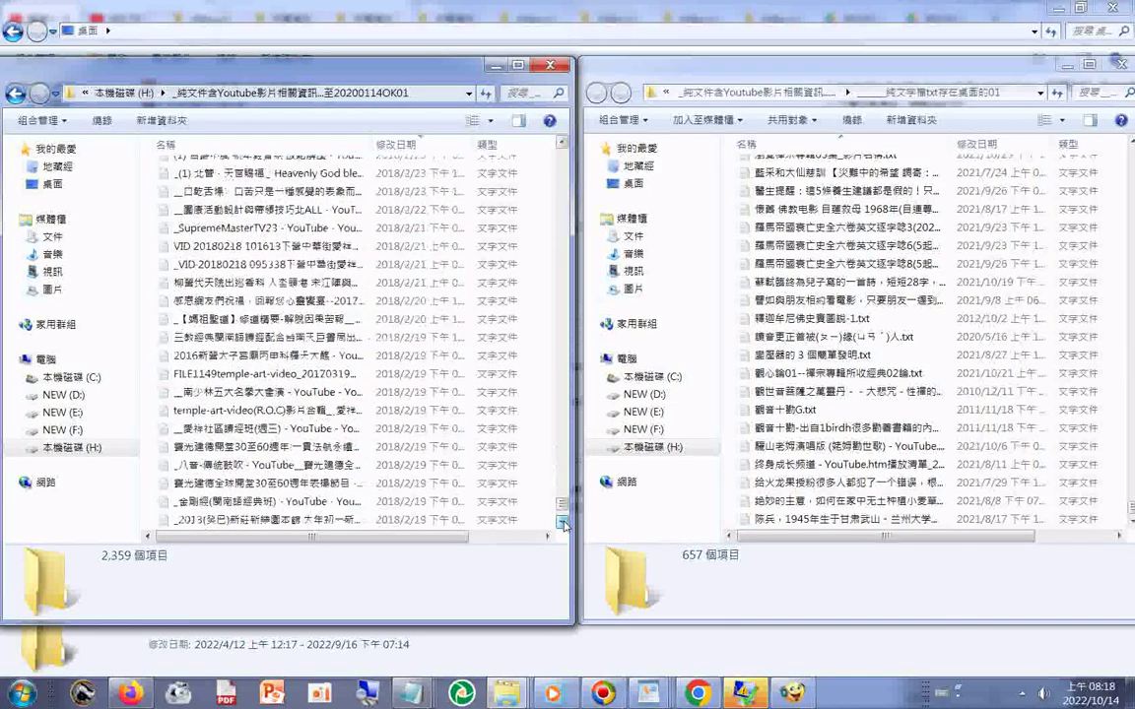
click(564, 523)
click(564, 523)
click(564, 523)
click(563, 523)
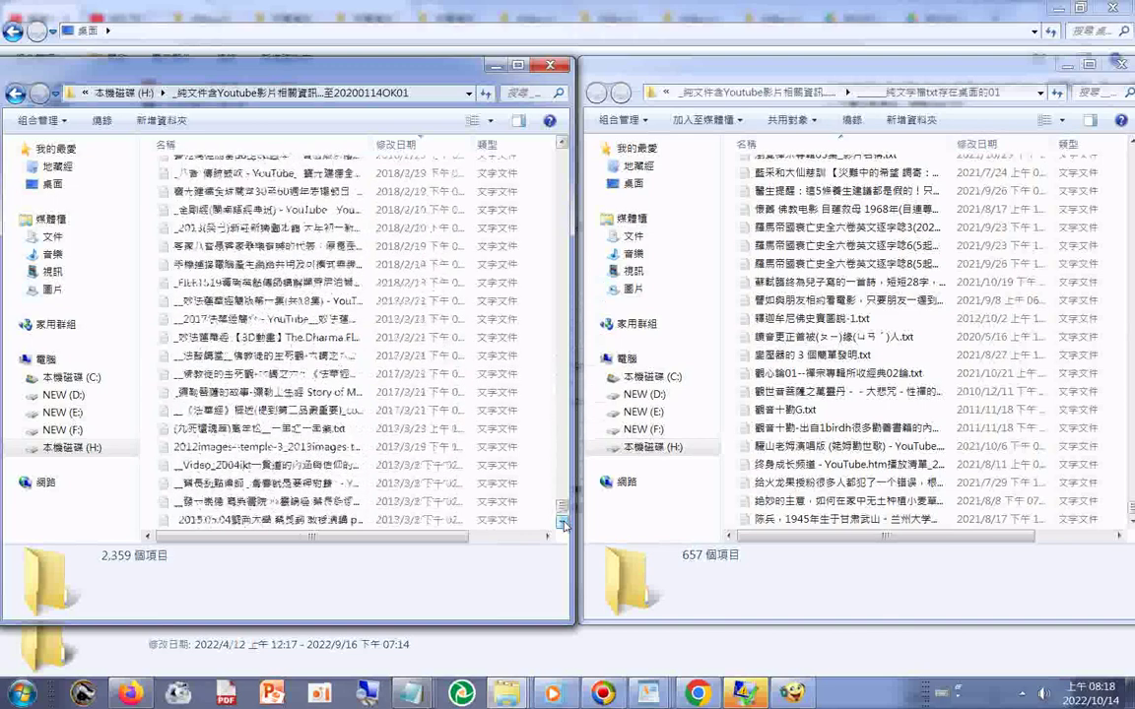
click(563, 523)
click(563, 523)
click(563, 523)
click(564, 523)
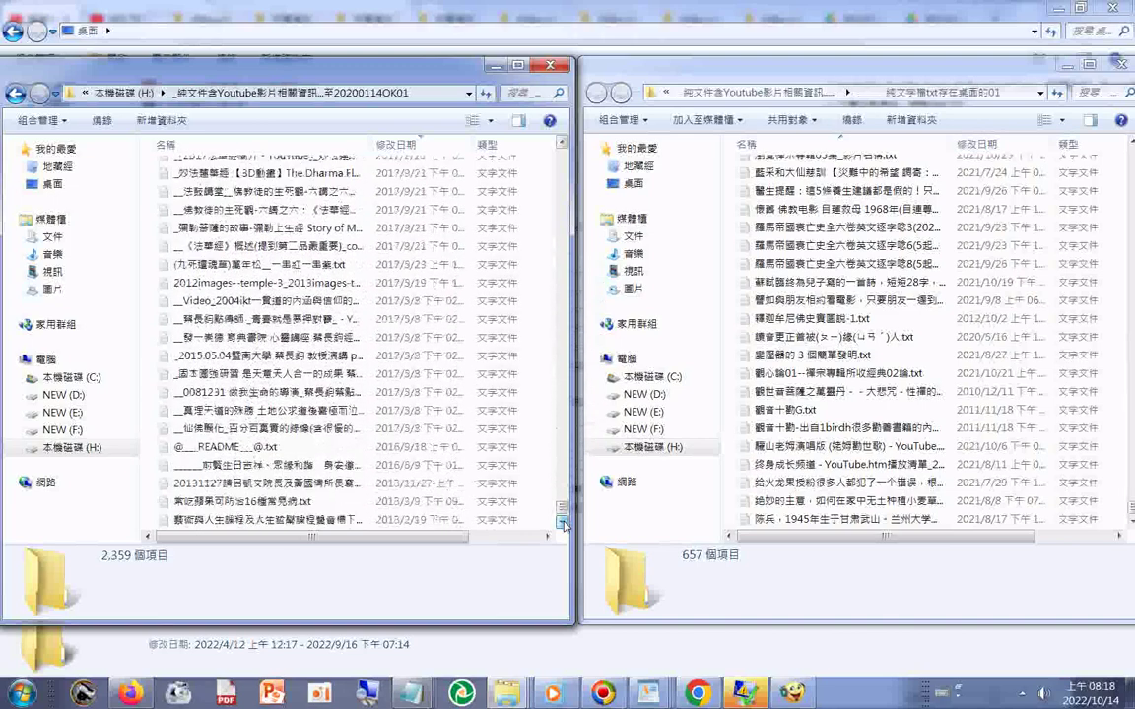
click(563, 524)
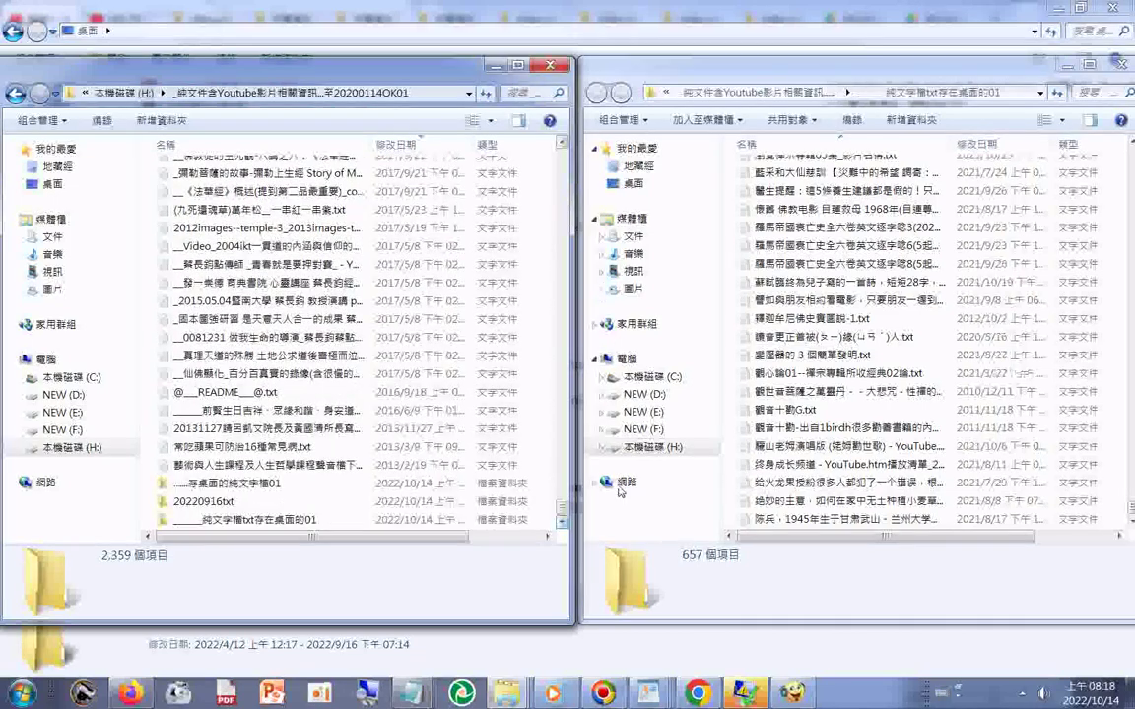
Open the 20220916txt subfolder in a new window and resize and arrange it between the parent folder and 純文字檔txt存在桌面的01 windows.
right_click(225, 504)
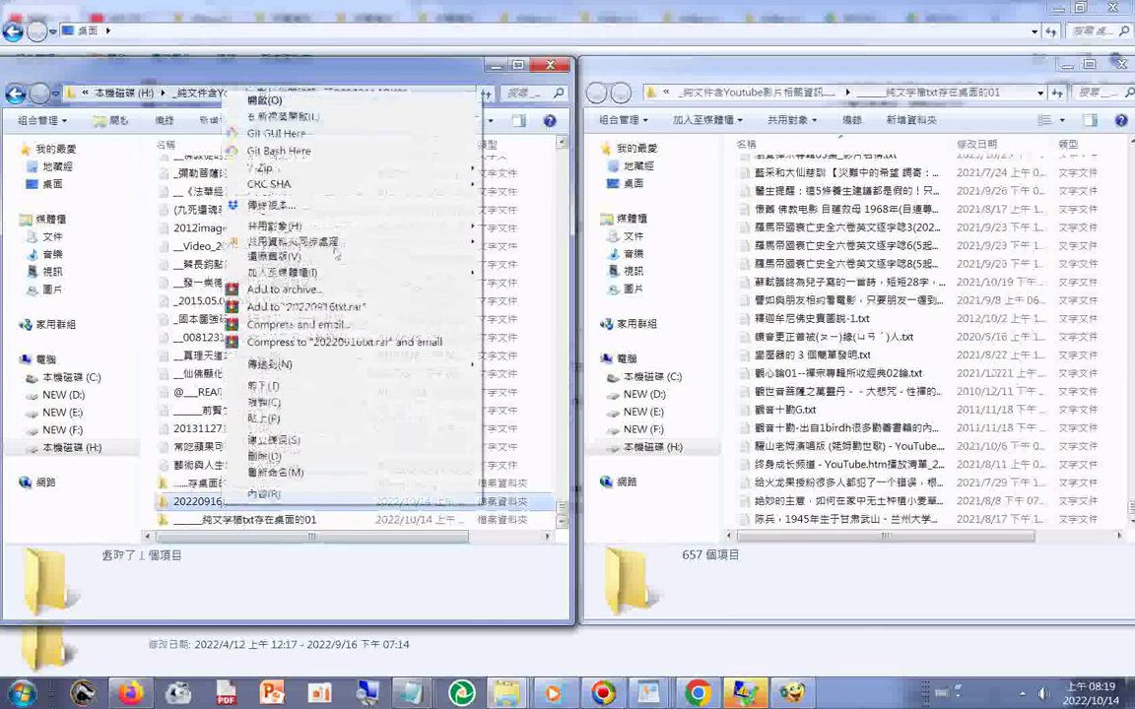
click(391, 118)
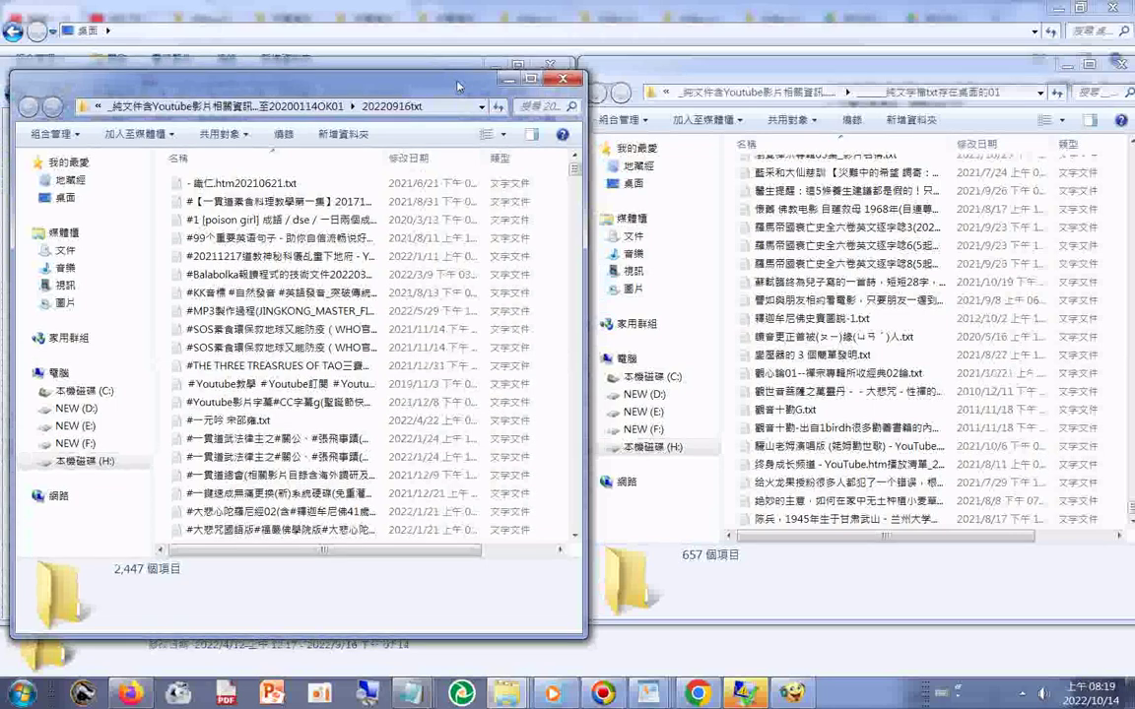
drag(586, 340, 367, 338)
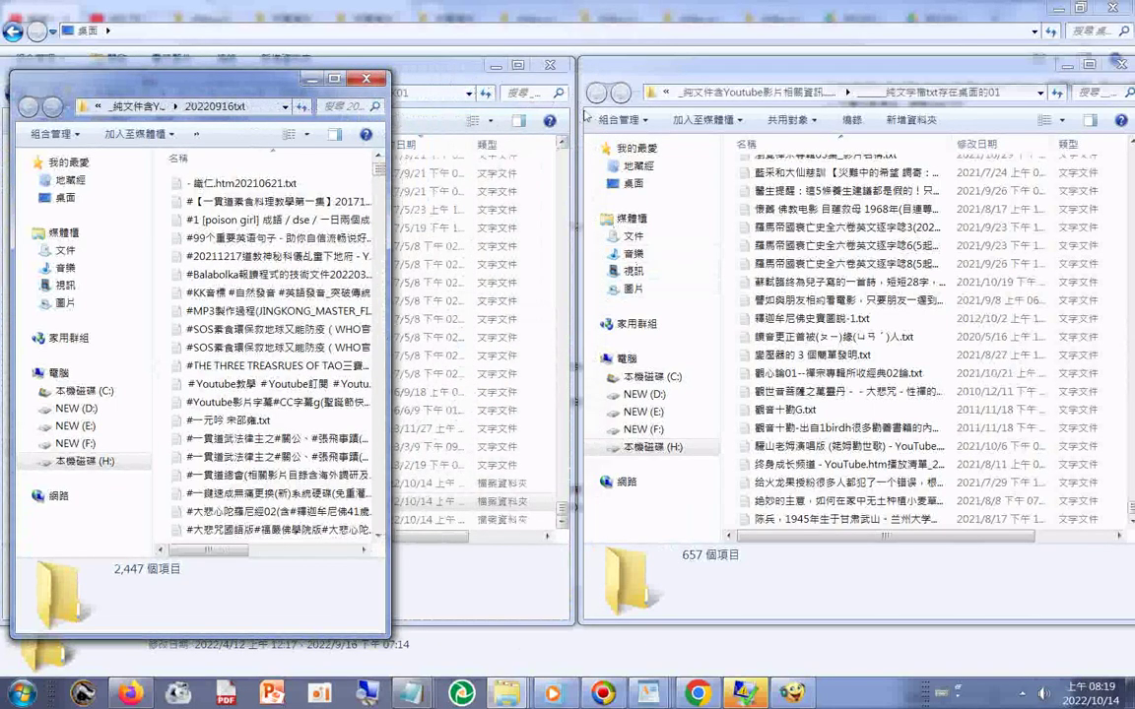
drag(585, 141, 741, 140)
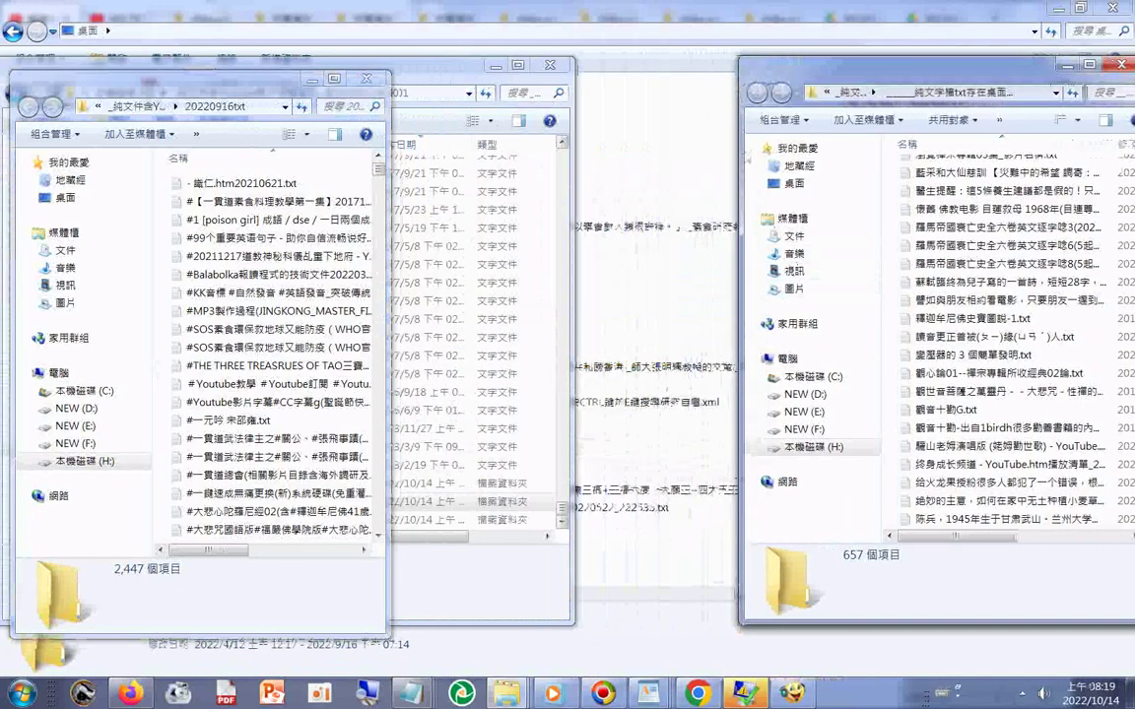
drag(936, 64, 949, 64)
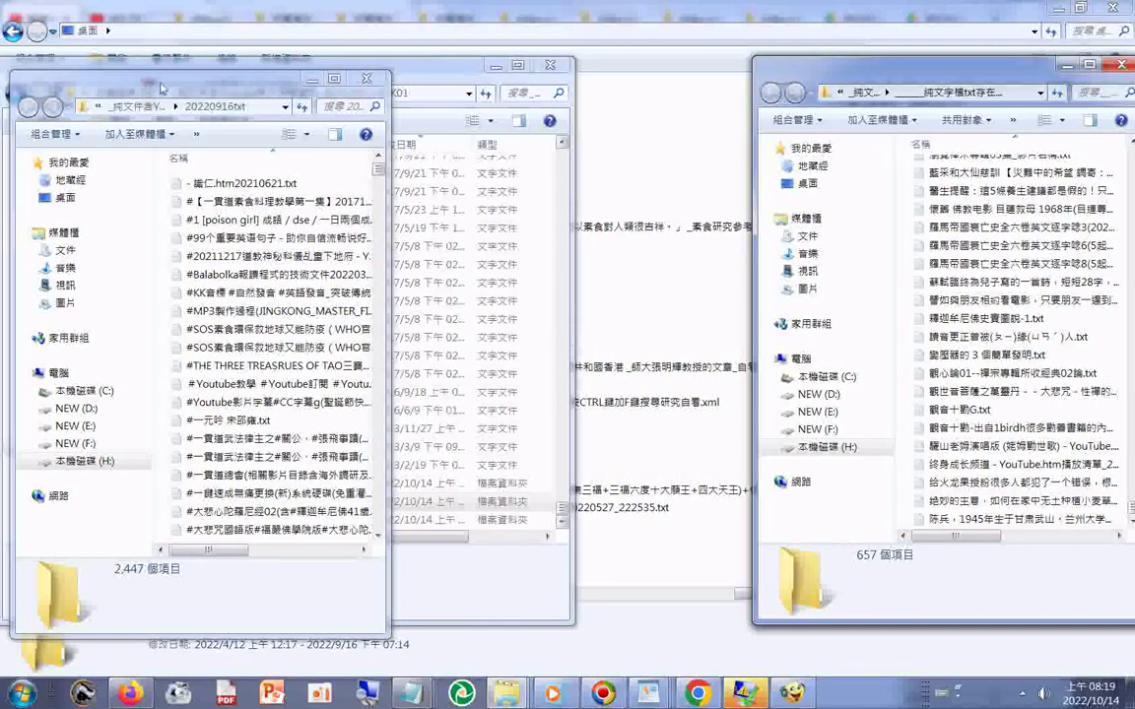
drag(161, 86, 529, 74)
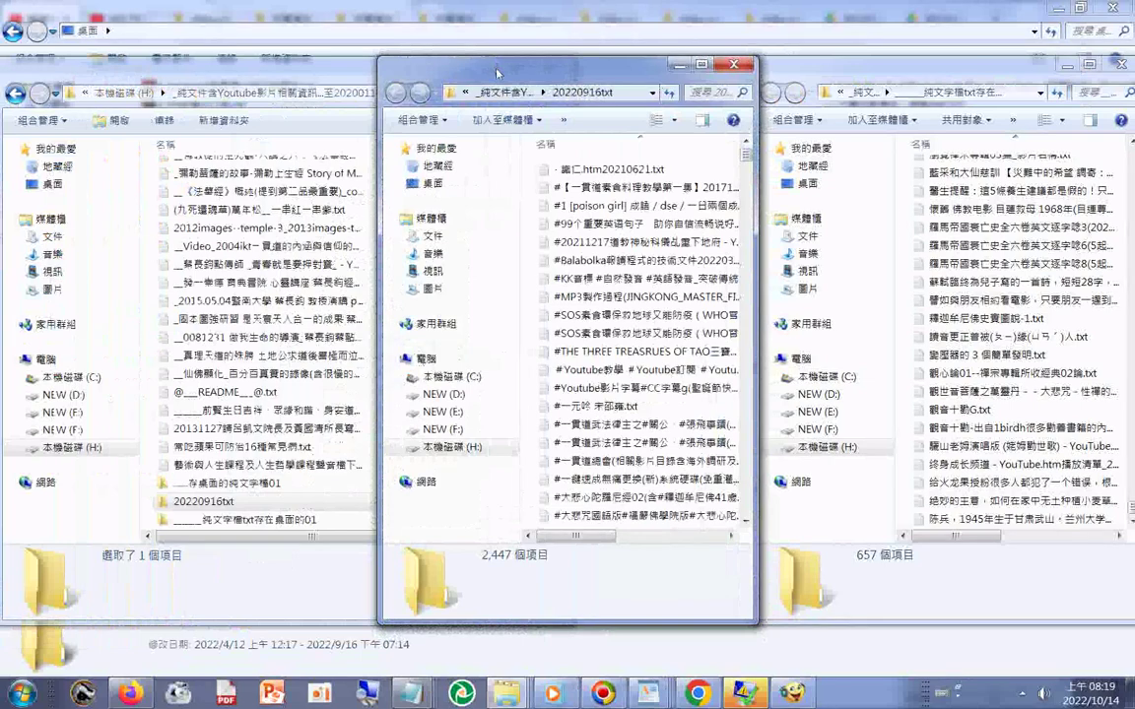
drag(594, 536, 605, 540)
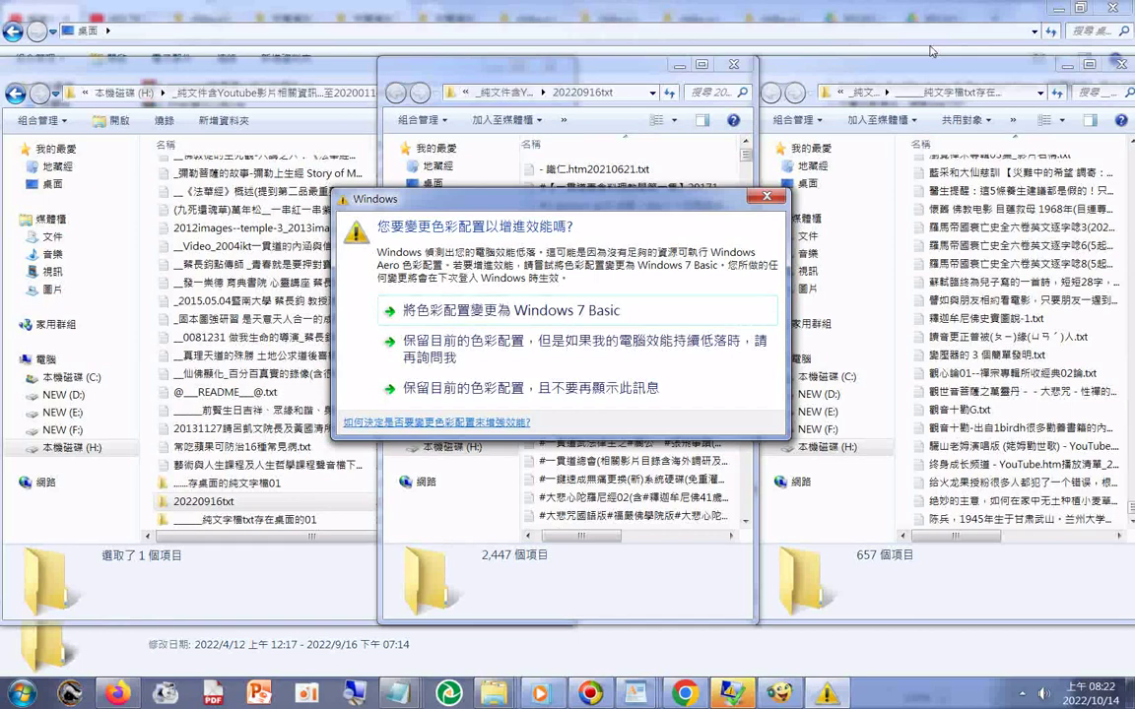
Dismiss the Windows performance prompt without choosing a new color scheme.
key(Escape)
key(Escape)
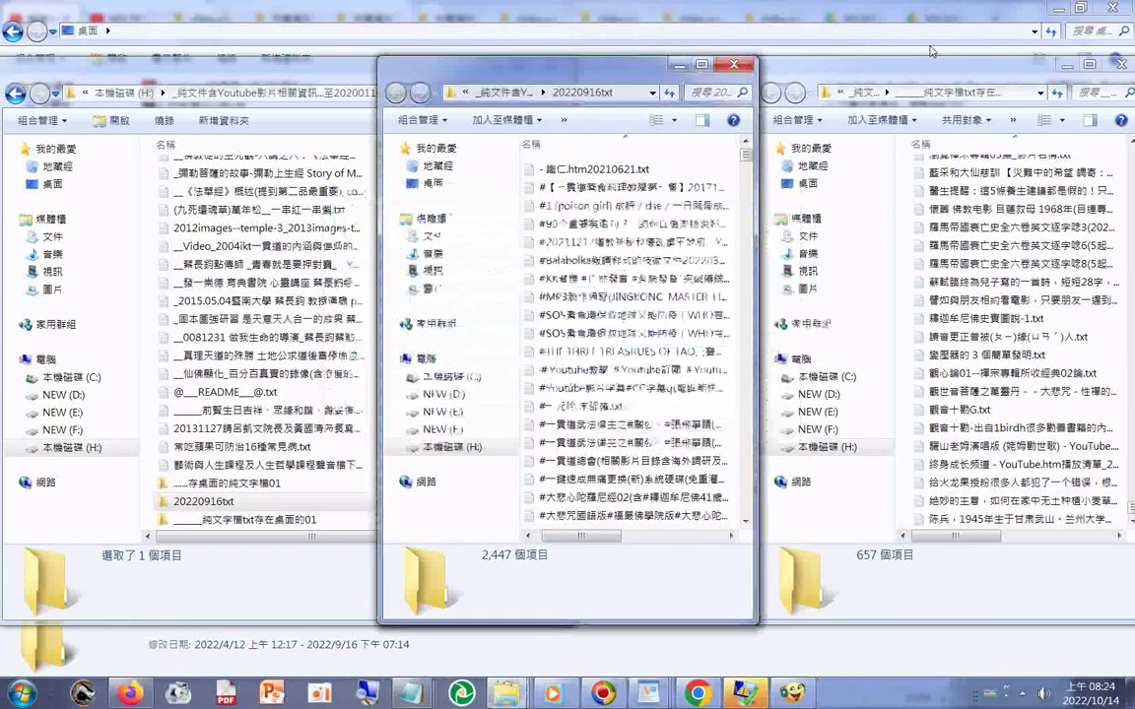